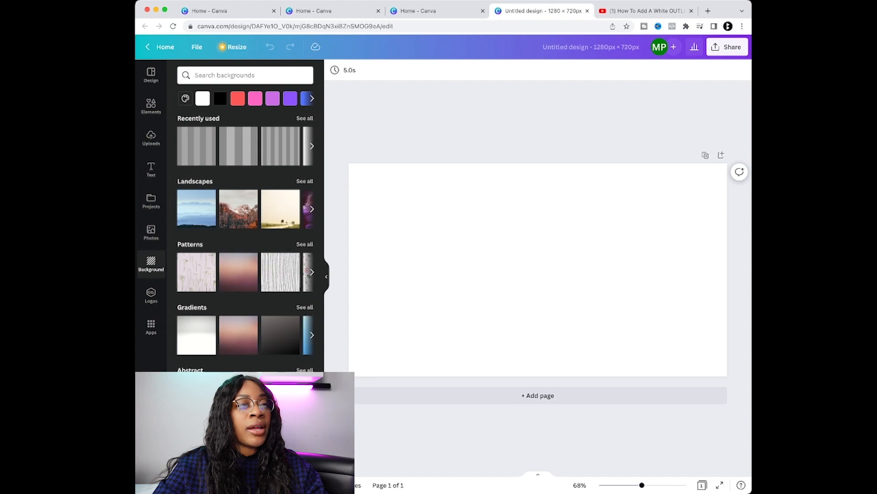
Fill the blank canvas background with purple, then add the surprised portrait photo and place it in the canvas's right half.
click(290, 99)
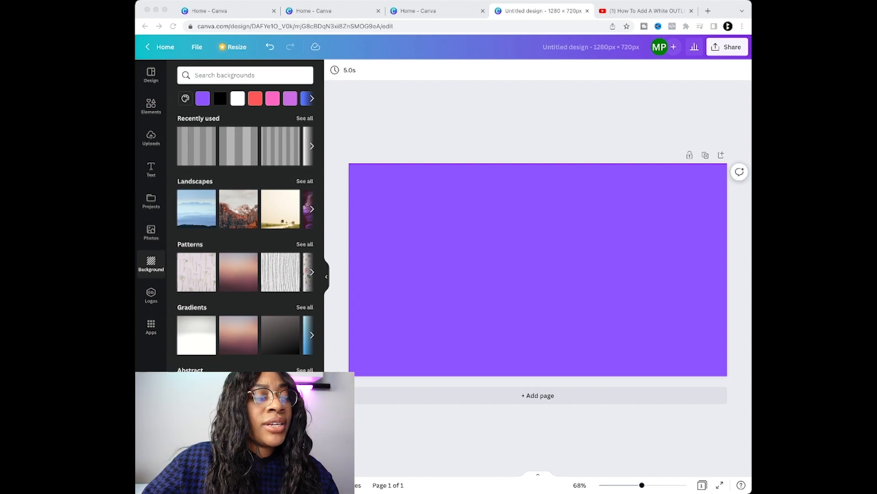
drag(538, 270, 246, 256)
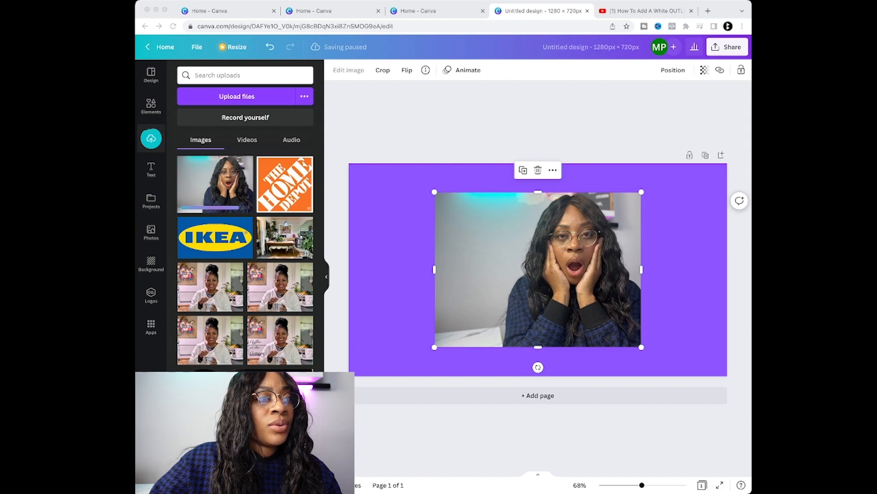
click(538, 270)
drag(538, 270, 607, 283)
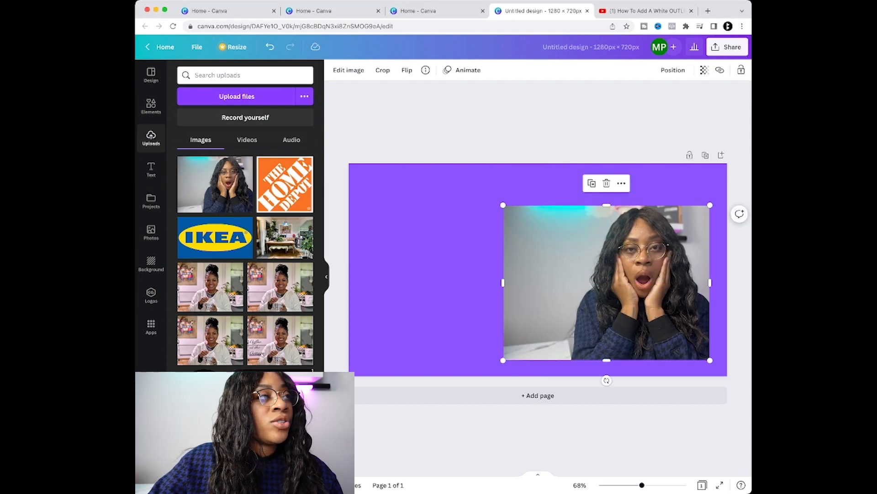
Remove the portrait photo's background and crop the empty area beside the figure's left edge, then nudge the cut-out into place.
click(349, 69)
click(199, 147)
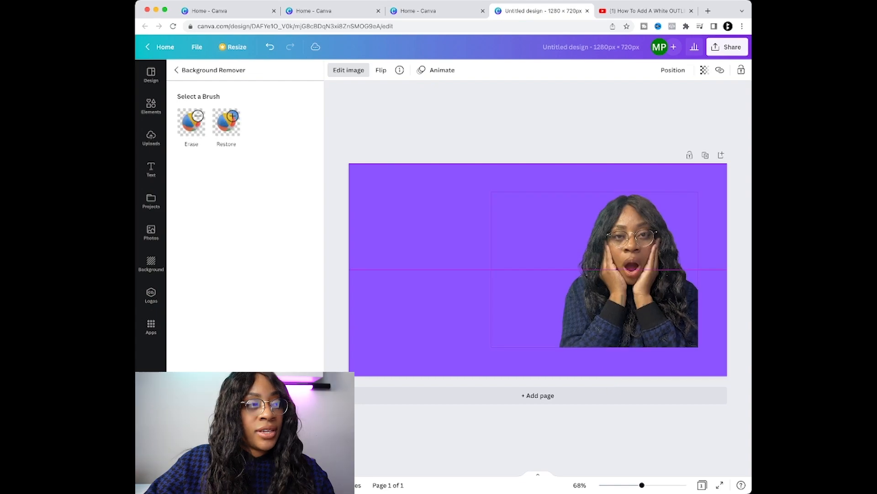
drag(490, 270, 558, 270)
drag(647, 316, 655, 320)
click(151, 138)
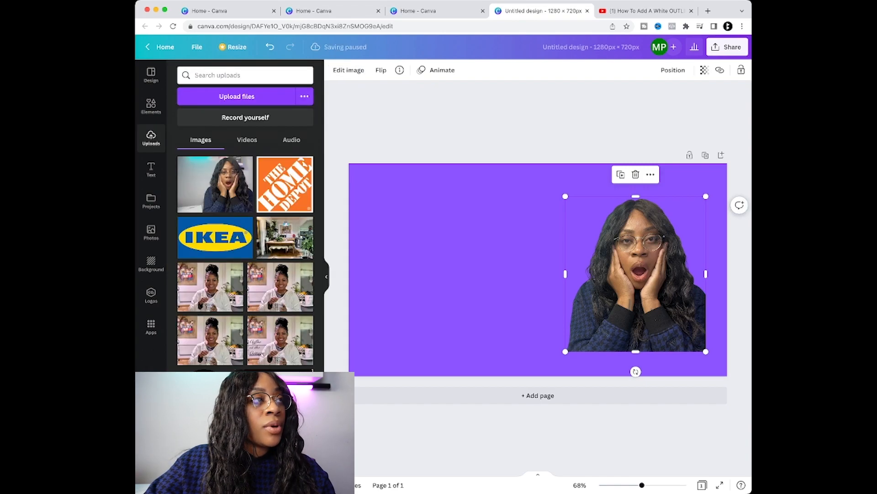
Apply the Glow shadow effect to the portrait cut-out and open its settings.
click(349, 69)
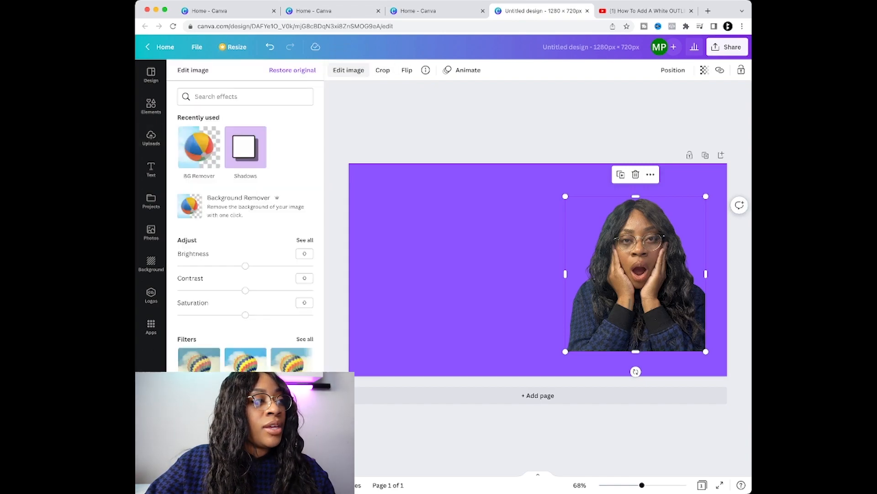
click(245, 147)
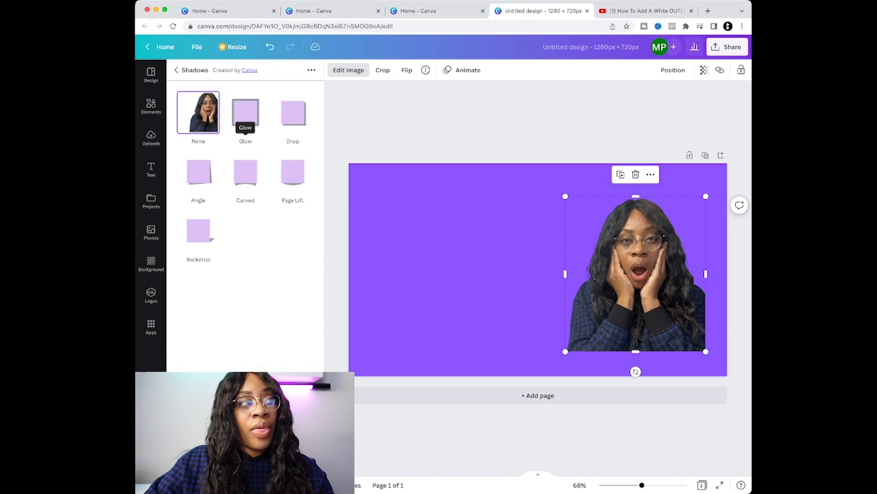
click(245, 114)
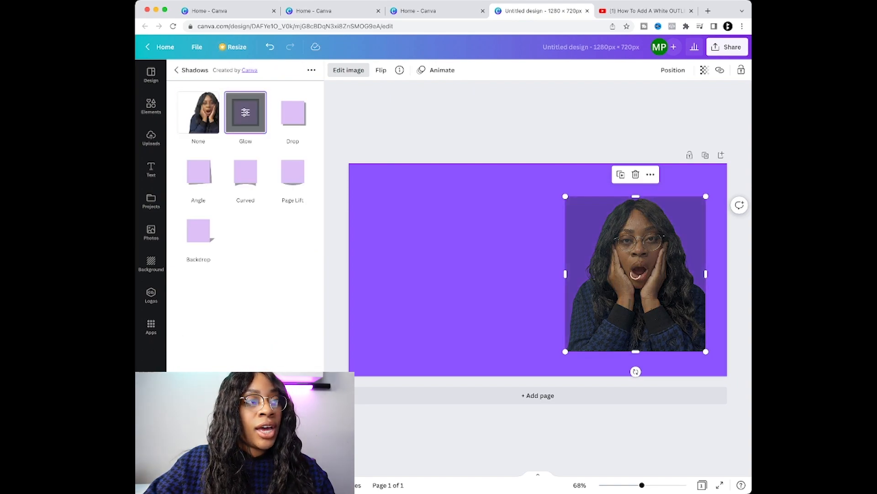
click(245, 113)
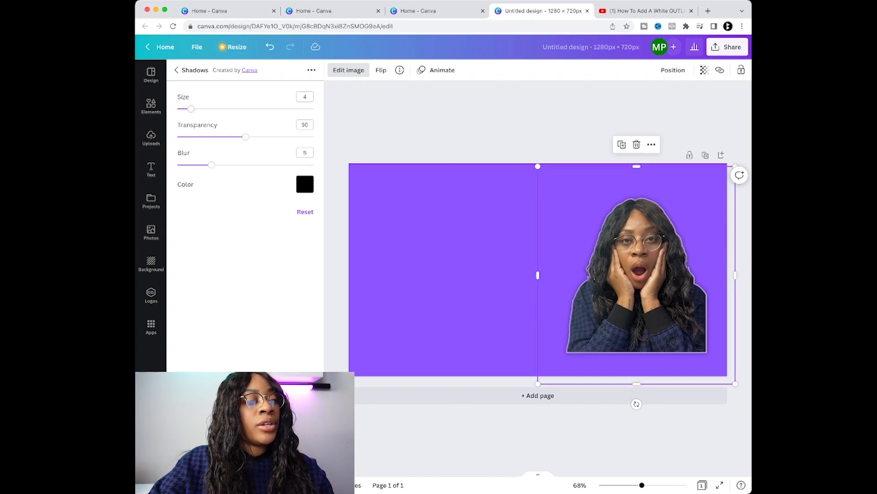
Set the portrait's glow to transparency 100, size 24 and white, and return to the uploaded images.
drag(245, 137, 314, 137)
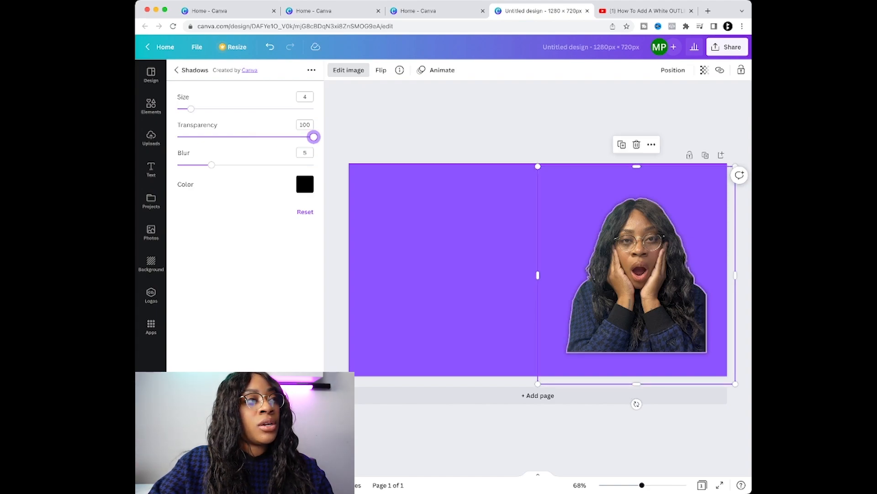
drag(191, 108, 258, 109)
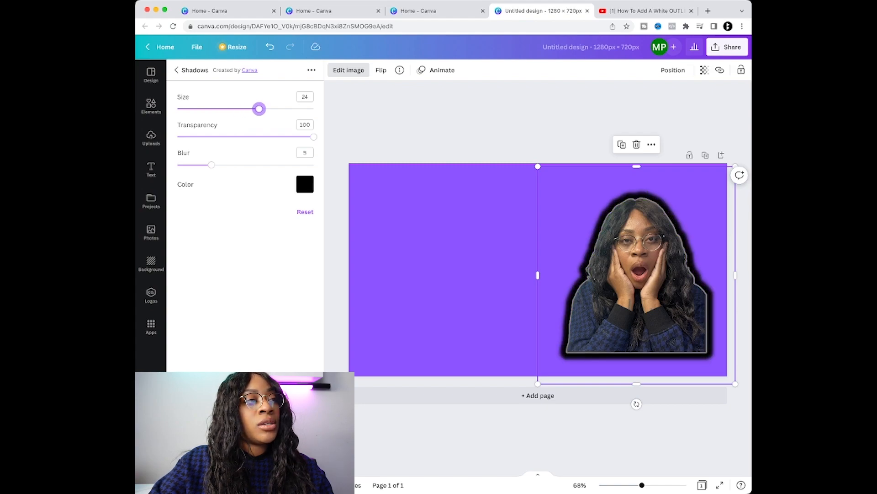
click(305, 183)
click(418, 261)
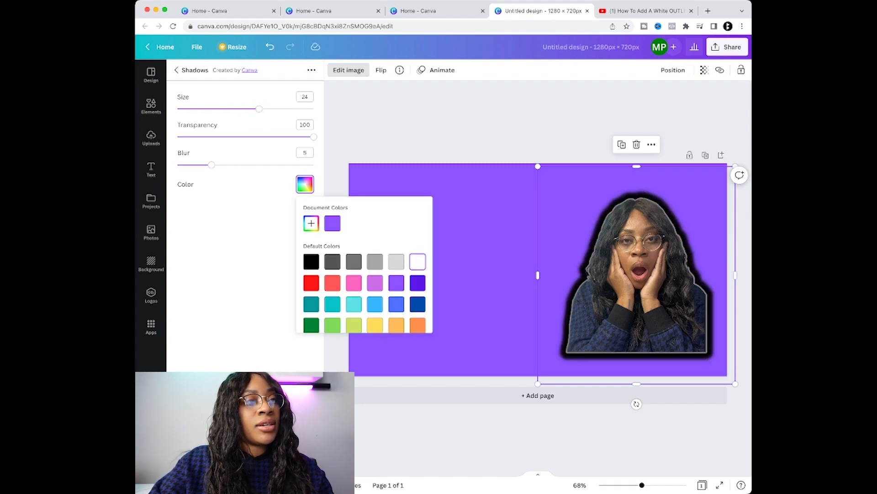
click(241, 246)
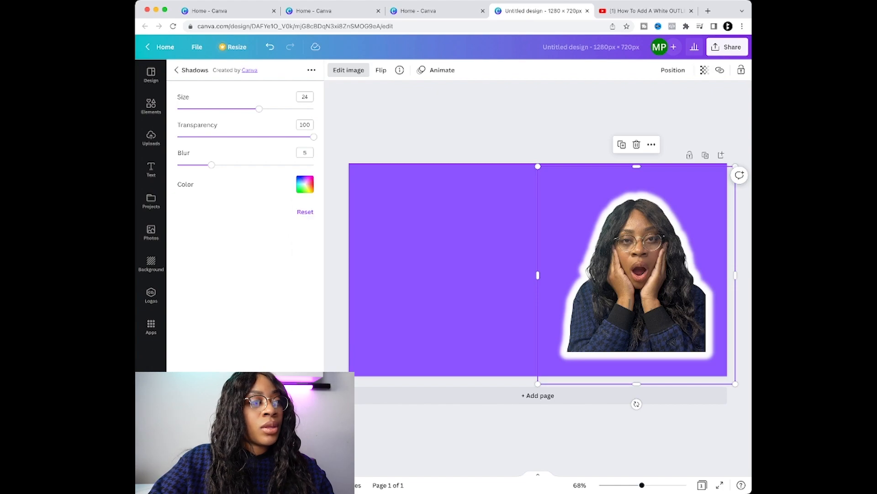
click(245, 478)
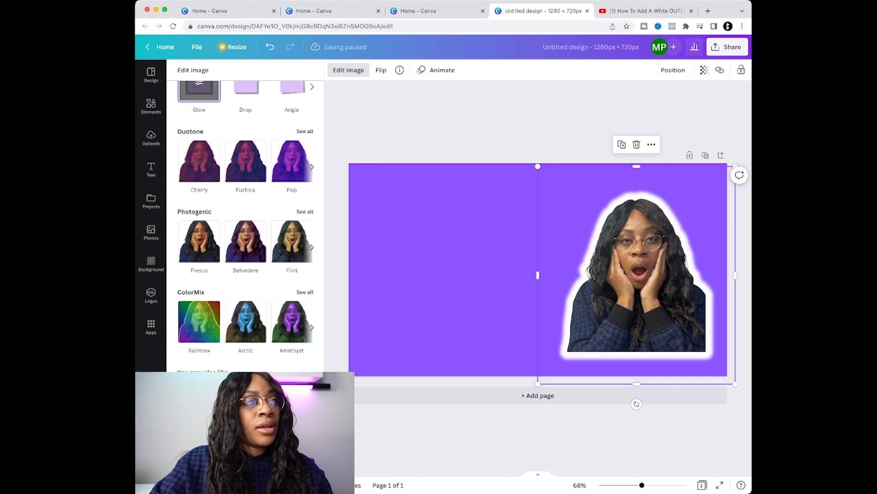
click(150, 138)
mouse_move(637, 275)
mouse_down()
mouse_move(651, 266)
mouse_move(640, 272)
mouse_up()
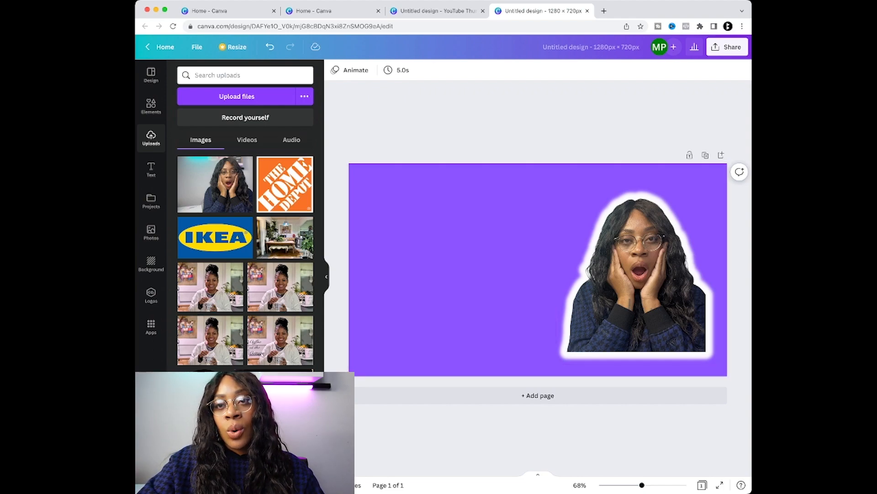
Open the Adobe Color wheel page in a new browser tab.
click(604, 11)
text(s)
key(BackSpace)
key(BackSpace)
text(adobe)
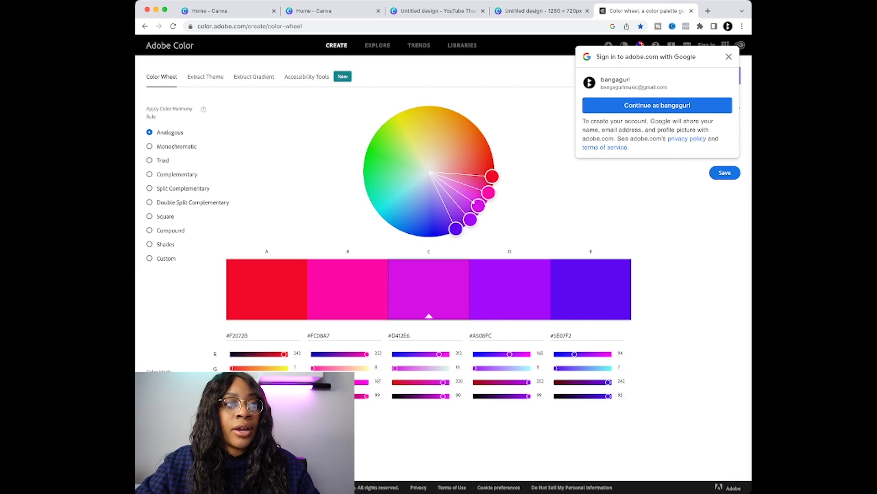
Explore purple shades on the colour wheel with the Analogous and Complementary harmony rules.
drag(474, 203, 464, 223)
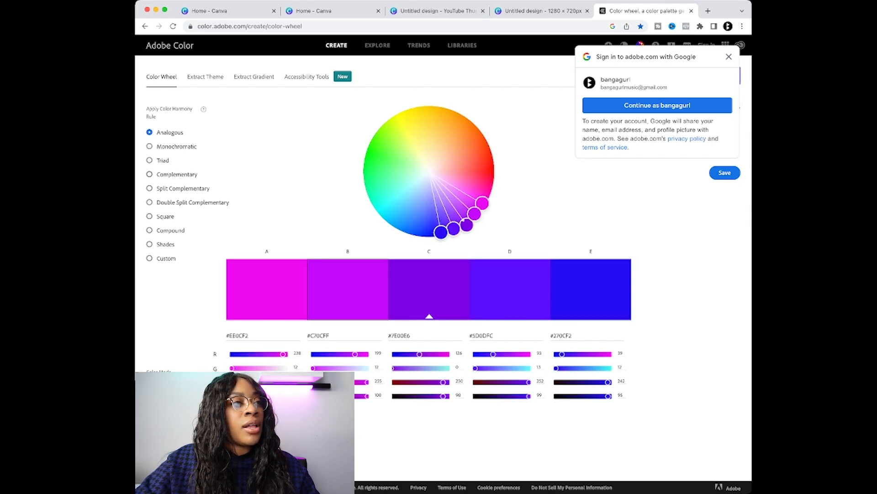
click(150, 174)
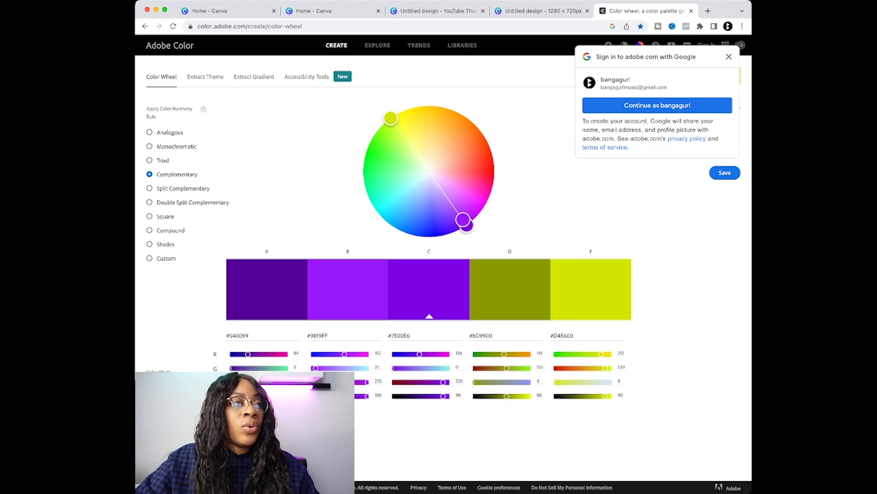
drag(463, 220, 476, 216)
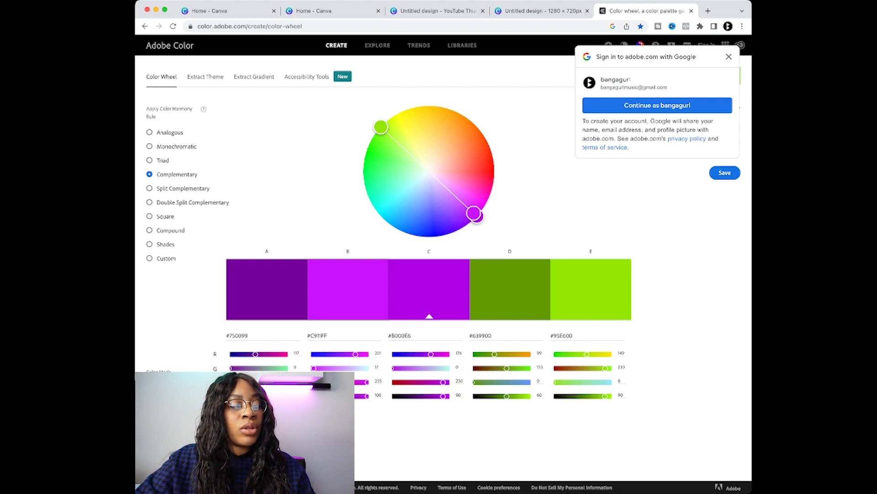
drag(474, 213, 465, 215)
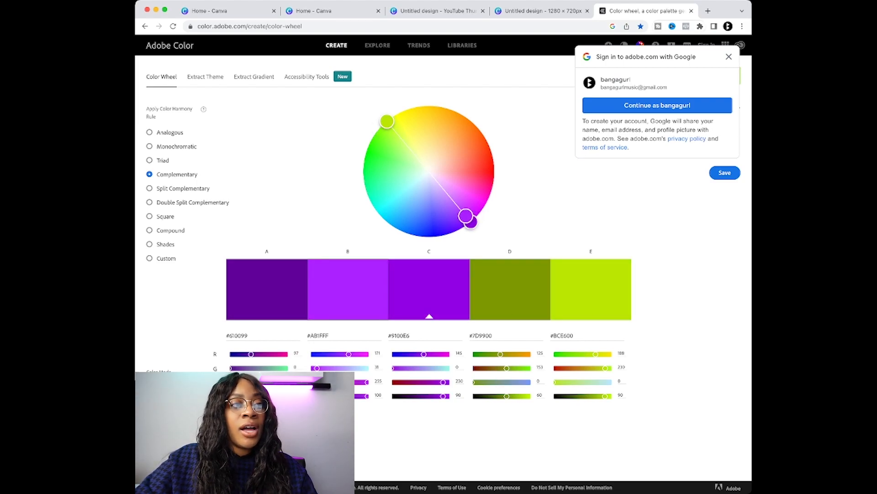
drag(466, 215, 478, 210)
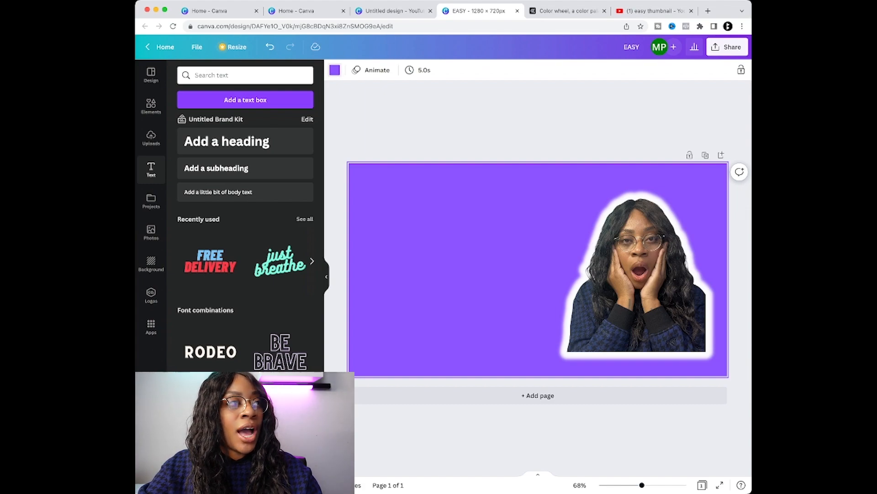
Change the canvas background colour to Magenta #cb6ce6 in the Canva thumbnail design.
click(334, 70)
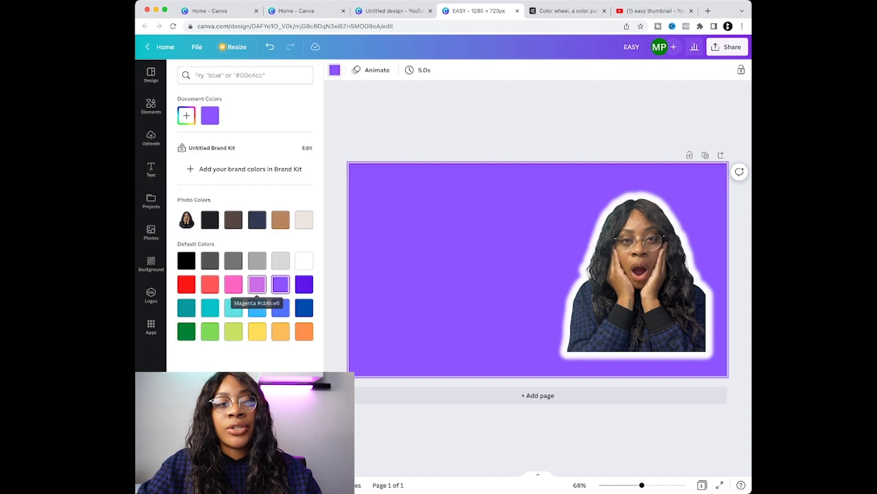
click(257, 284)
Add a heading text box and move it into the empty area beside the portrait.
click(151, 169)
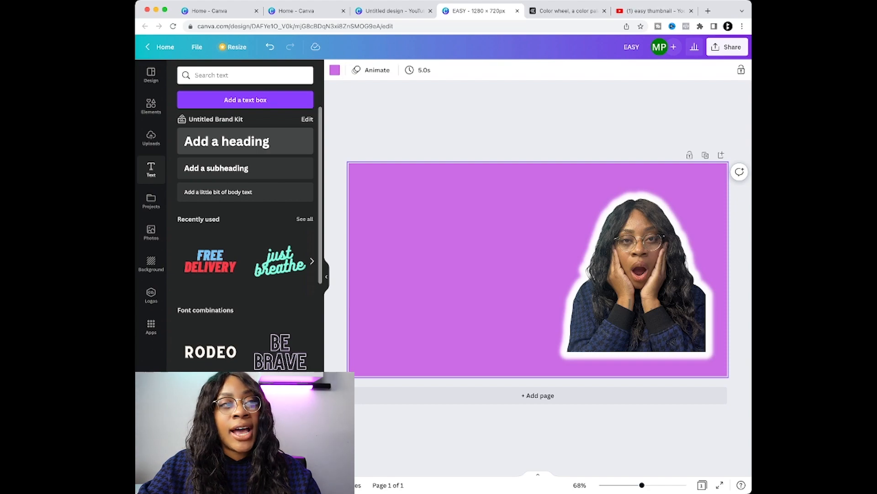
click(246, 142)
drag(524, 271, 482, 270)
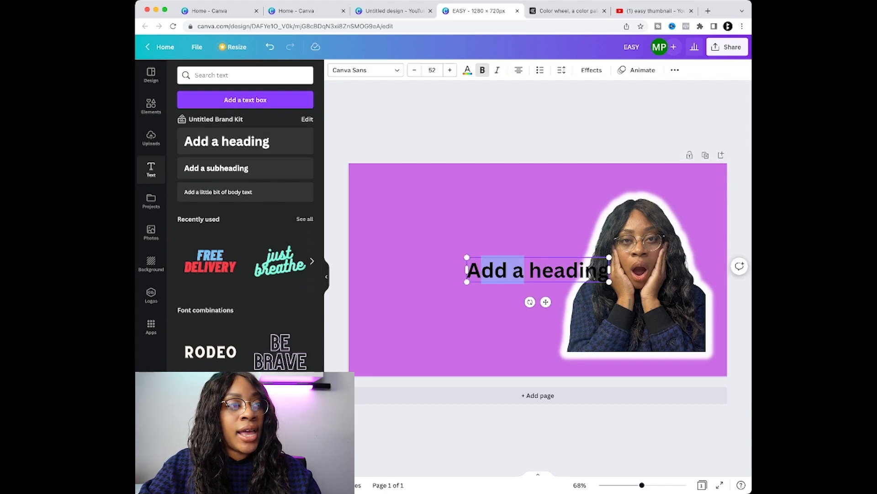
triple_click(569, 270)
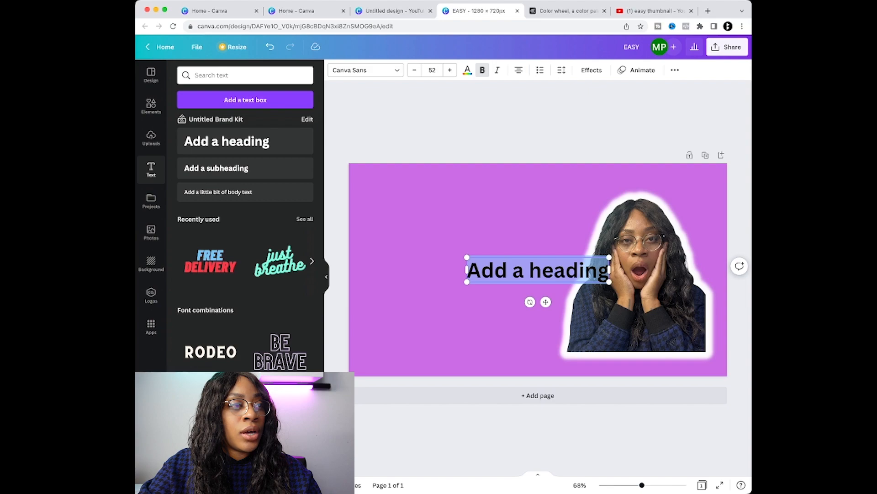
drag(545, 302, 475, 276)
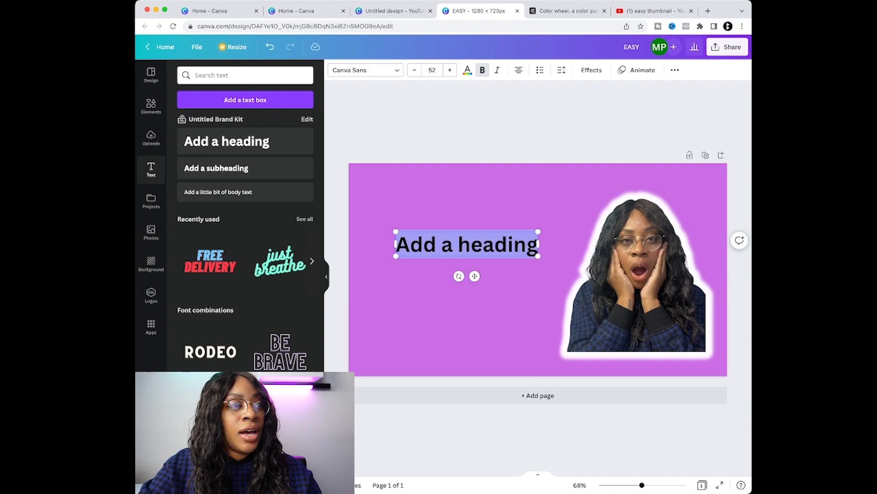
Set the heading's font to Agrandir Narrow.
click(527, 244)
drag(536, 244, 397, 244)
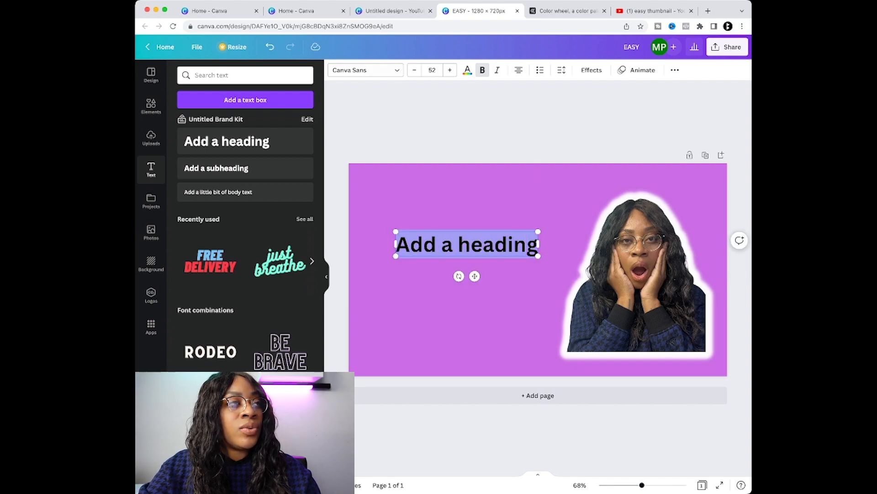
click(366, 70)
text(ag)
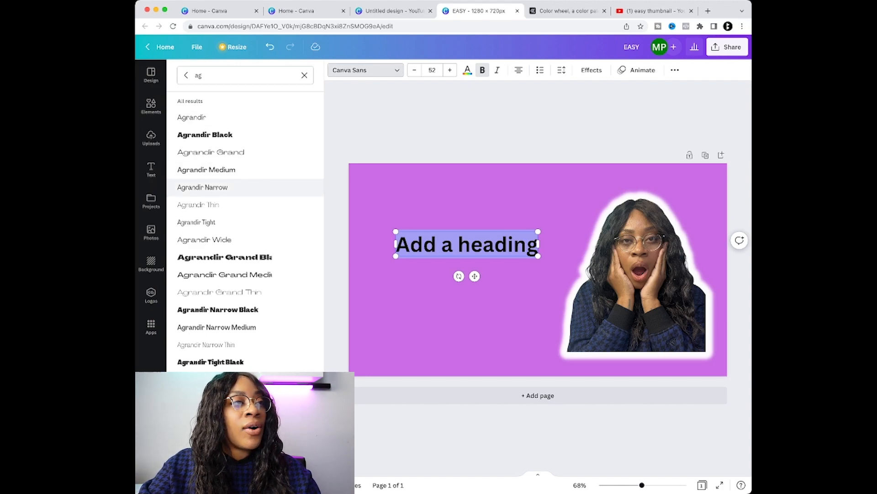
click(203, 187)
drag(532, 243, 403, 243)
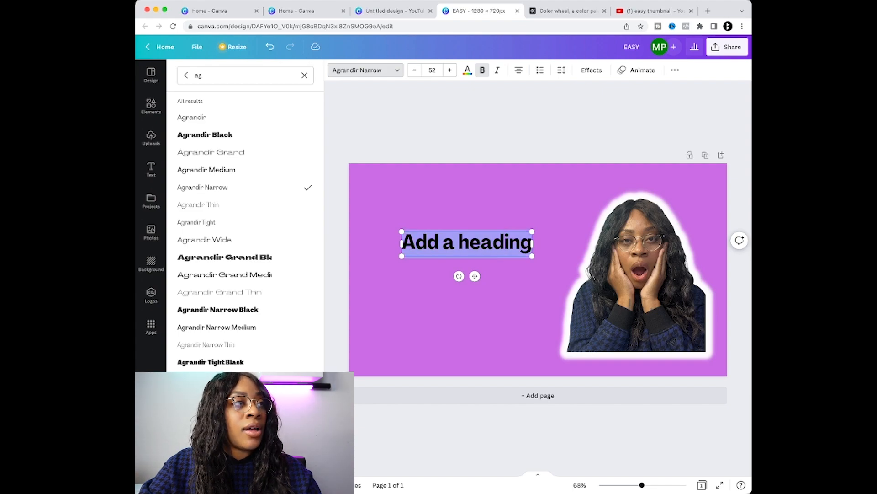
key(Escape)
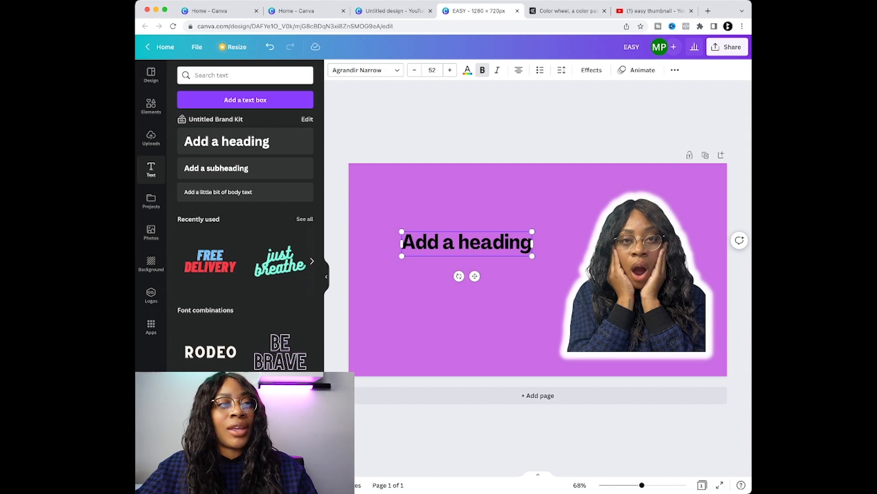
Change the heading's text colour to white.
drag(532, 243, 401, 243)
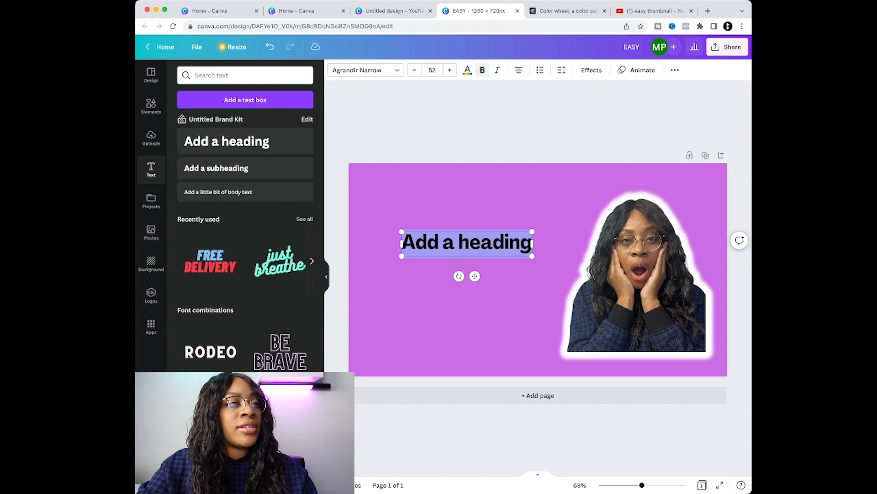
click(467, 70)
click(304, 260)
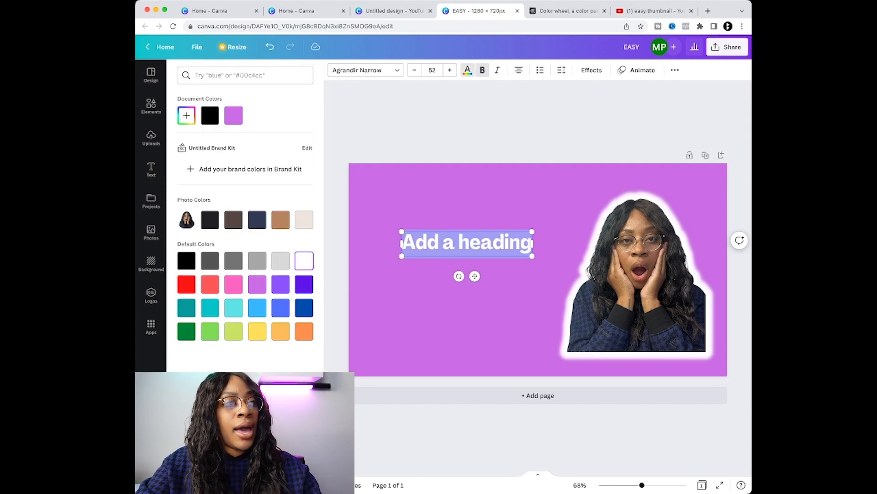
Replace the placeholder heading text with "MAKE" and keep the heading selected.
drag(533, 243, 402, 243)
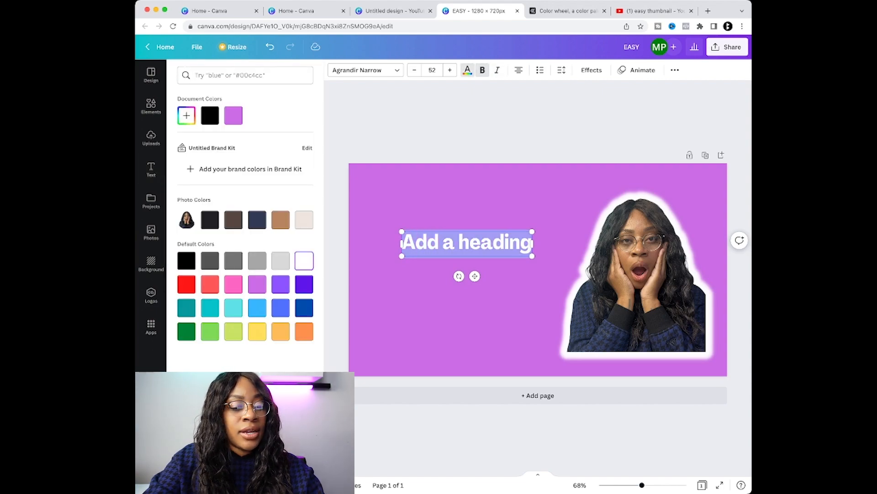
text(MAKE)
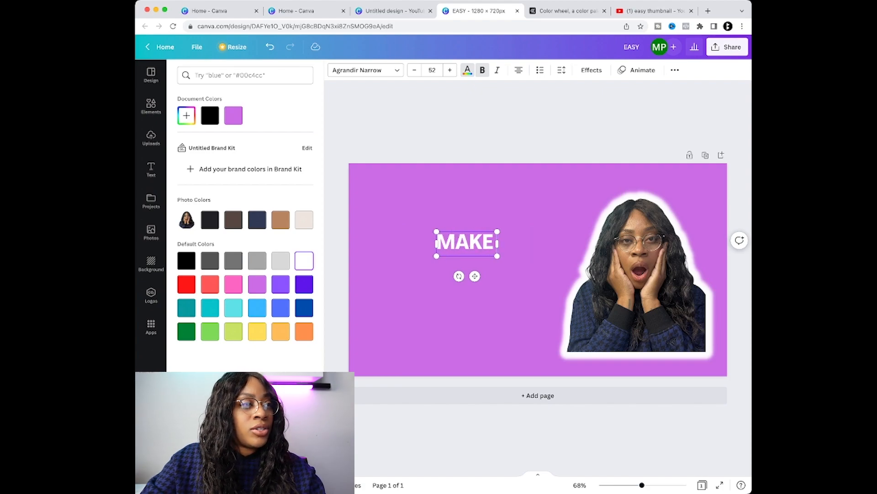
click(151, 170)
click(512, 269)
click(465, 242)
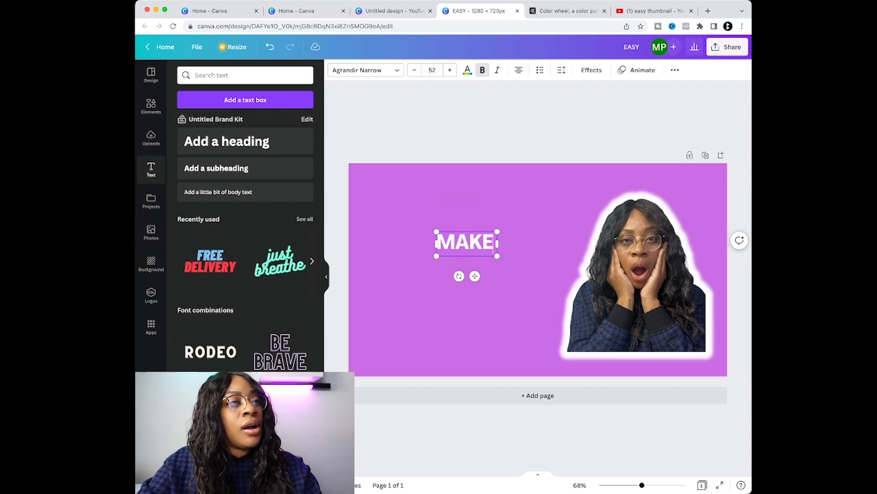
Apply a Shadow effect to the "MAKE" heading with a deep violet shadow colour and an offset of 80.
key(super+a)
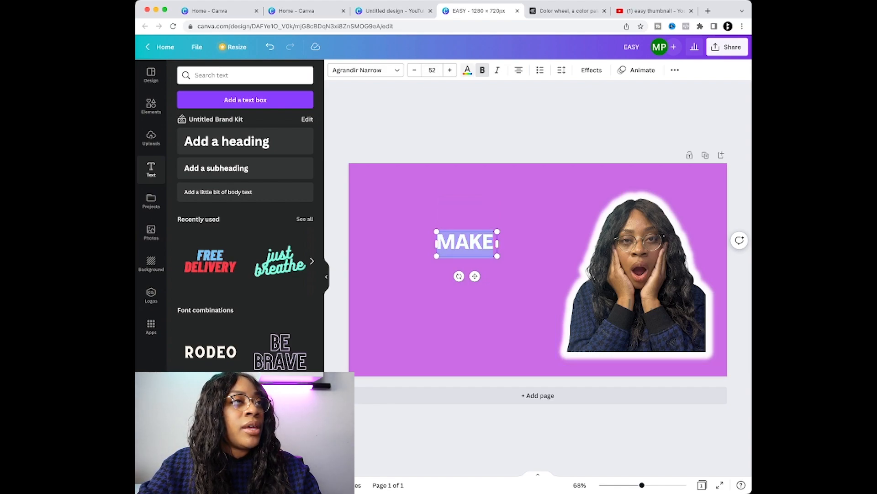
click(592, 70)
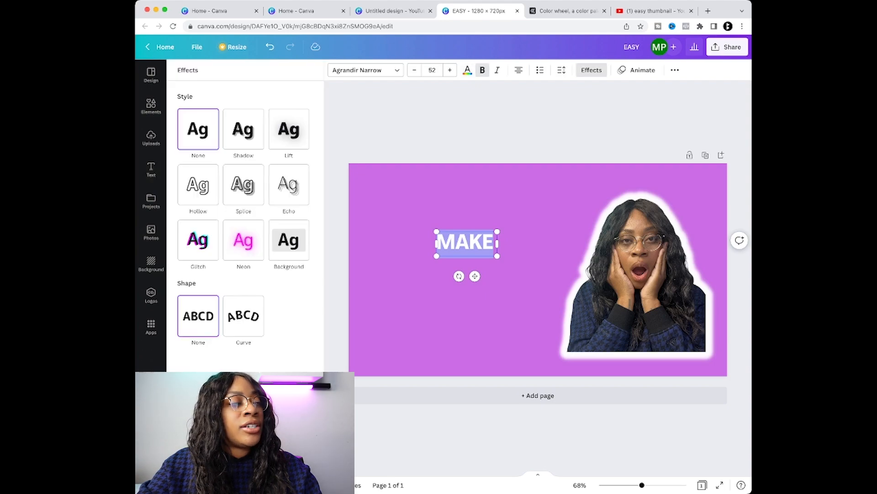
click(243, 129)
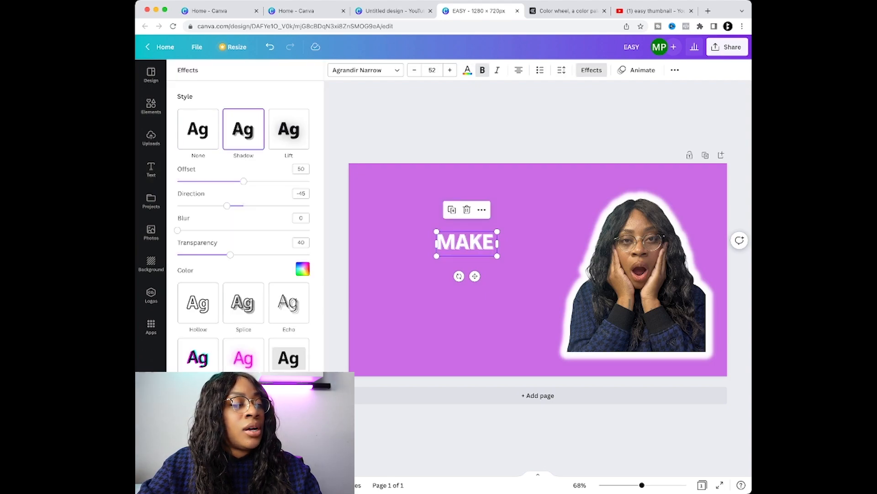
click(302, 269)
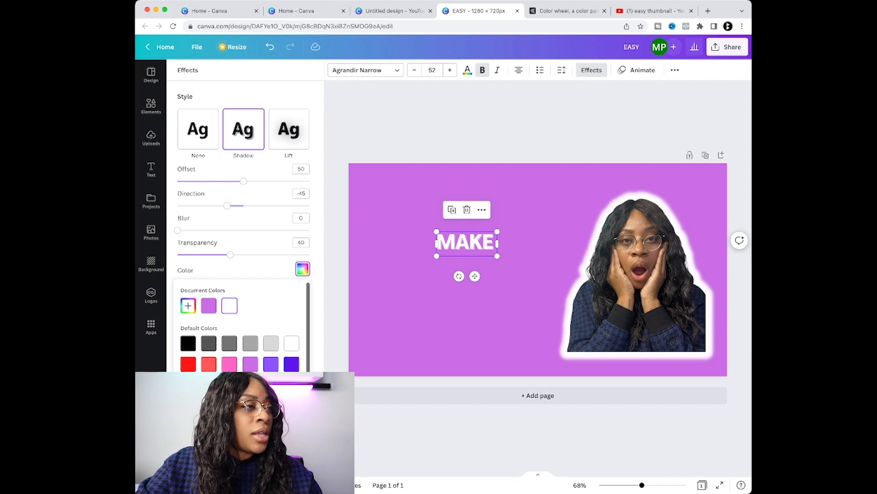
click(291, 364)
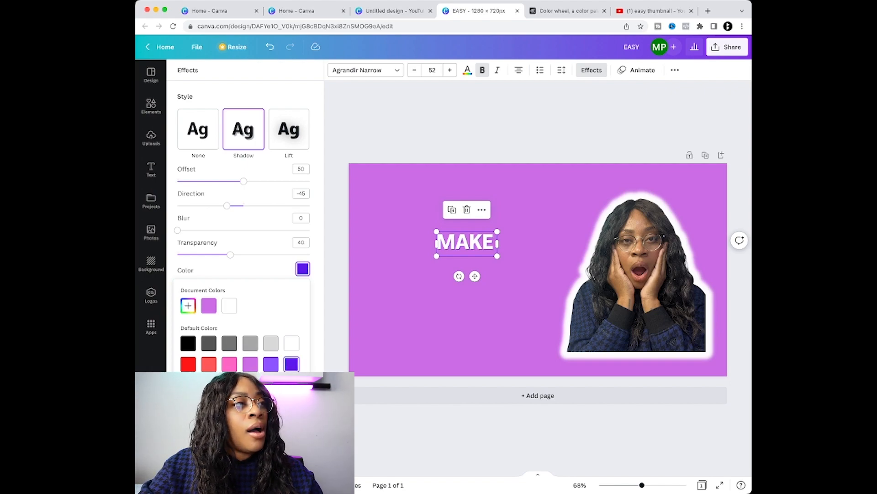
drag(244, 181, 283, 180)
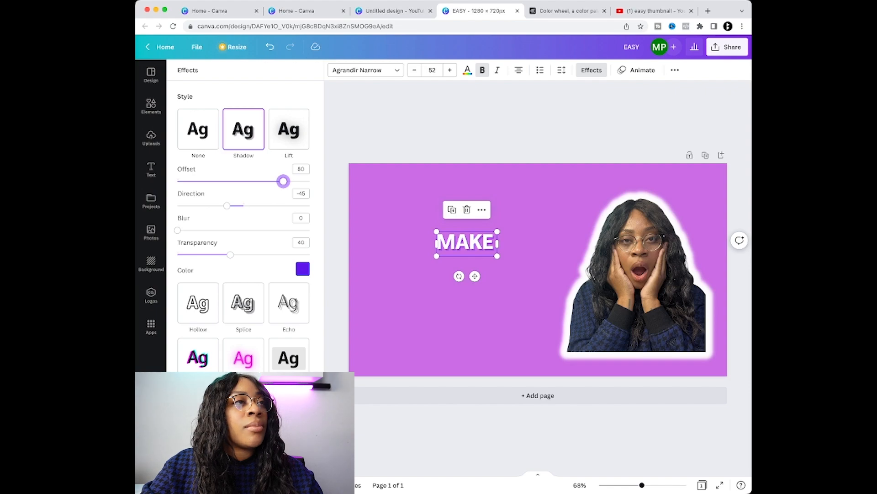
Increase the "MAKE" heading's font size to 69.
click(451, 70)
click(450, 70)
click(450, 69)
click(450, 70)
click(450, 70)
click(450, 70)
click(450, 70)
click(450, 70)
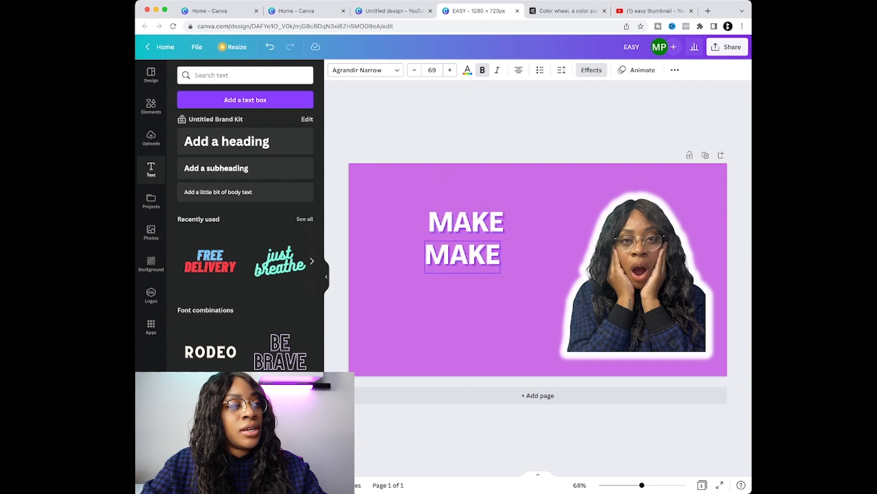
Align a duplicate of the "MAKE" heading directly beneath the original and replace its text with "THUBNAIL".
click(467, 251)
click(489, 251)
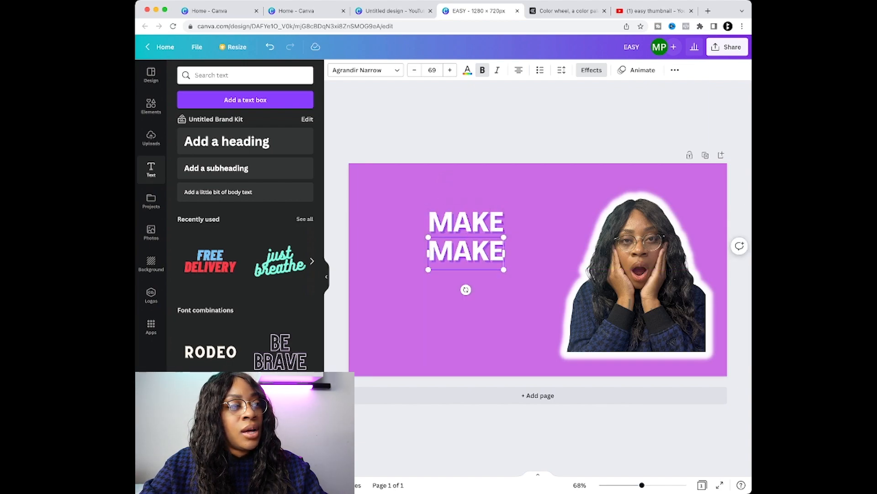
key(super+a)
text(THUBNAIL)
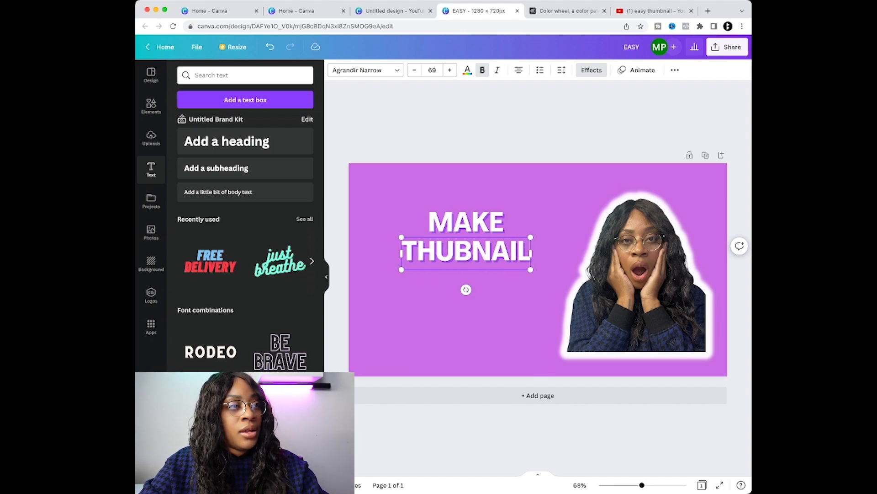
Duplicate the "THUBNAIL" line, place the copy directly beneath it and replace its text with "IN SECONDS".
click(484, 306)
click(475, 252)
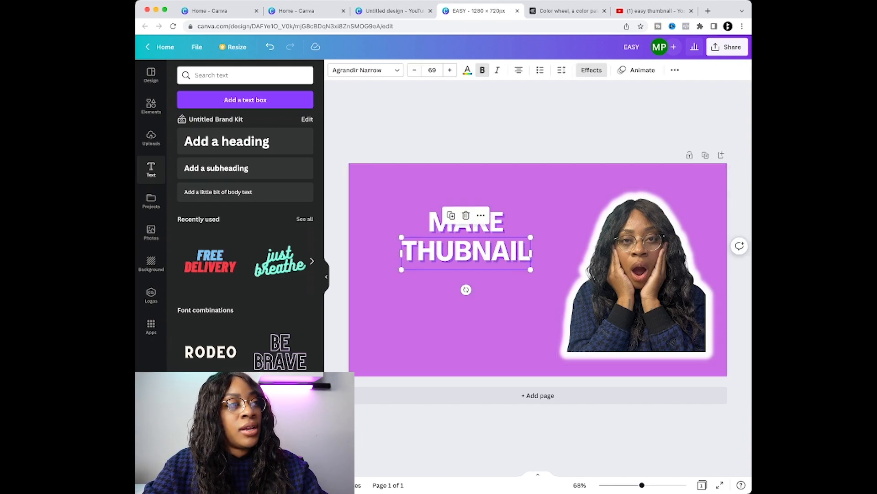
key(super+d)
drag(515, 257, 401, 280)
click(510, 280)
text(I)
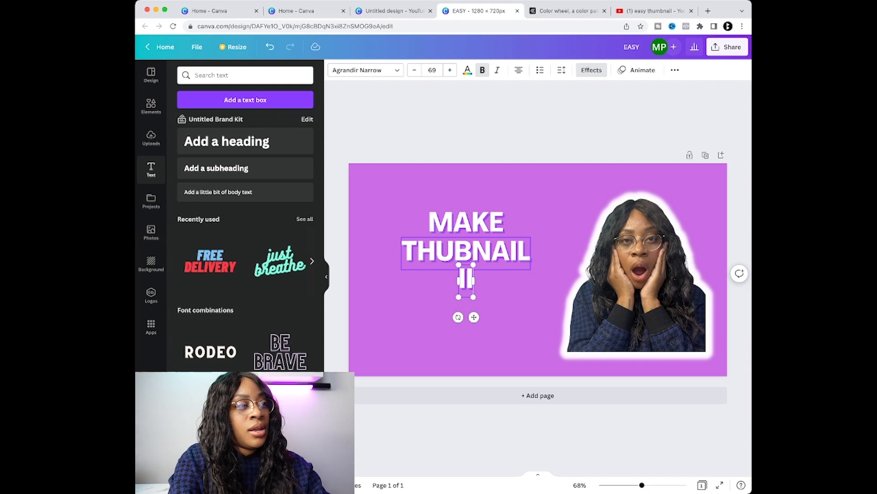
text(N SECONDS)
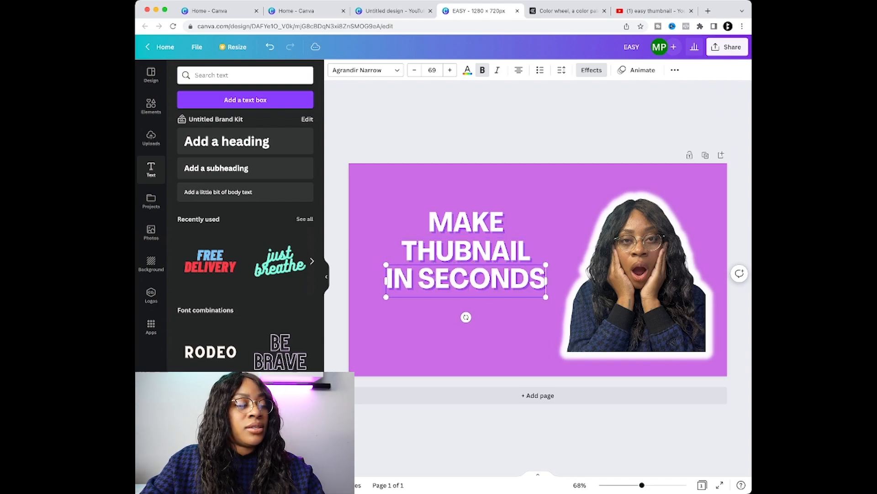
Find a red square YouTube icon by searching elements for "youtube" and place it, scaled down, beside the start of the "THUBNAIL" line.
click(392, 198)
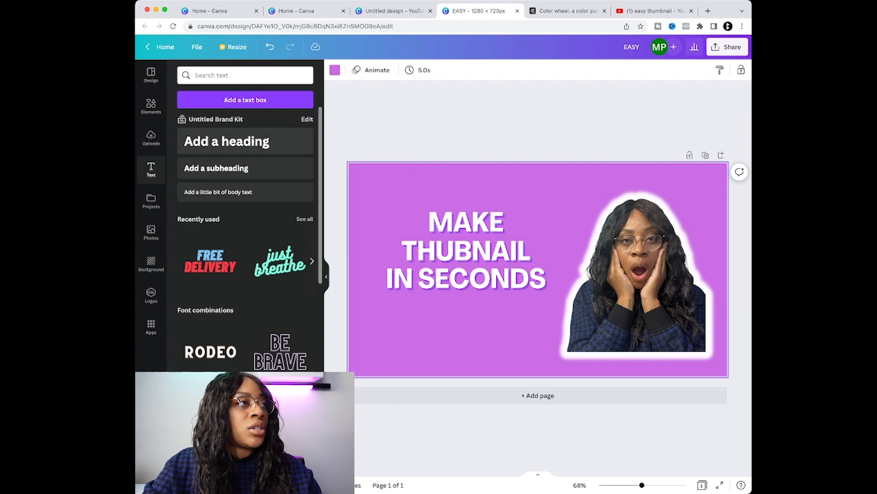
click(245, 75)
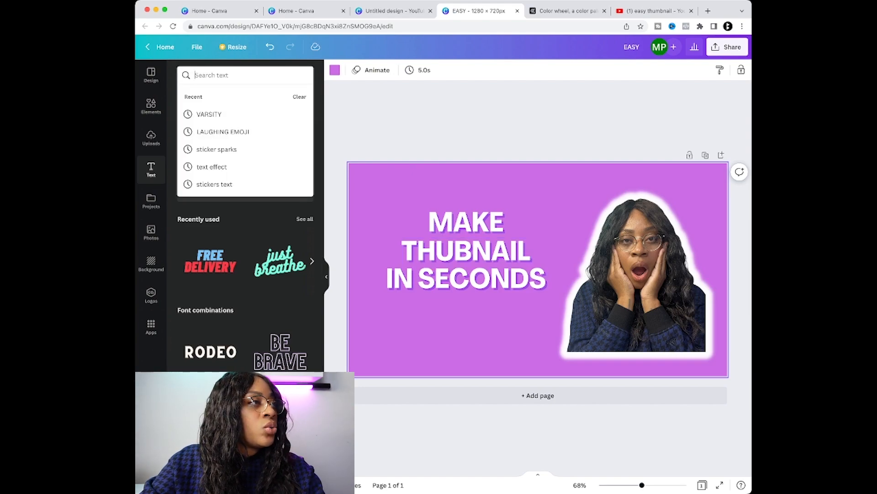
click(151, 106)
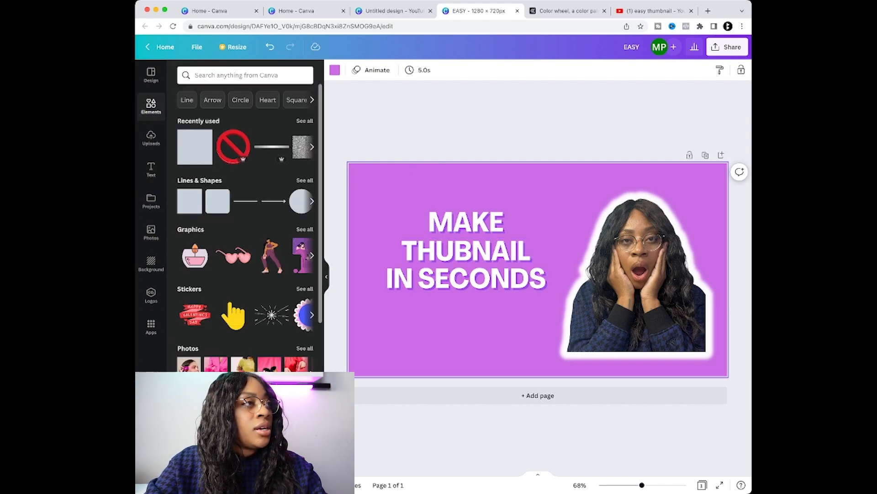
text(youtube)
key(Return)
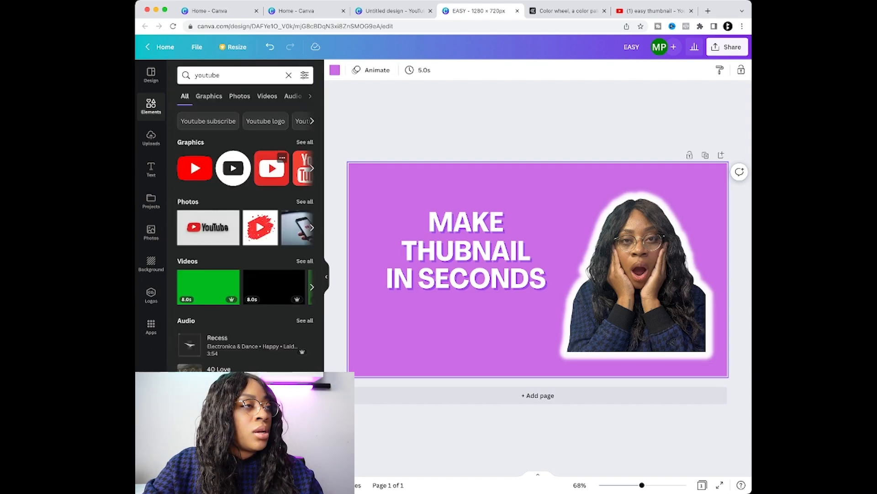
click(272, 169)
drag(537, 270, 449, 329)
drag(492, 360, 386, 251)
Change the middle text line to "THUBNAILS" and shift it clear of the YouTube icon.
click(463, 253)
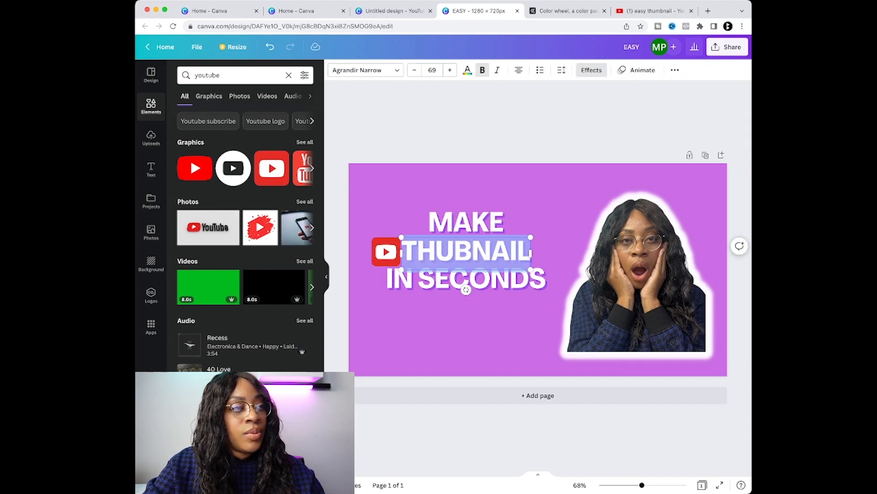
text(s)
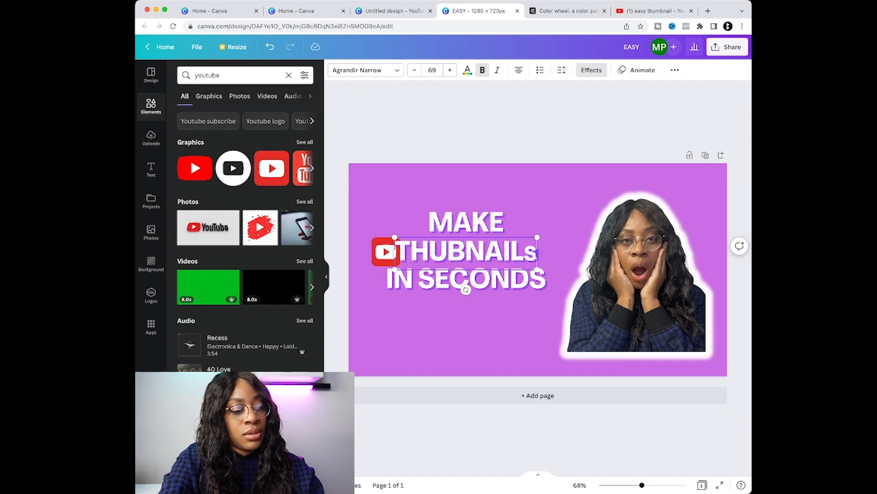
key(BackSpace)
text(S)
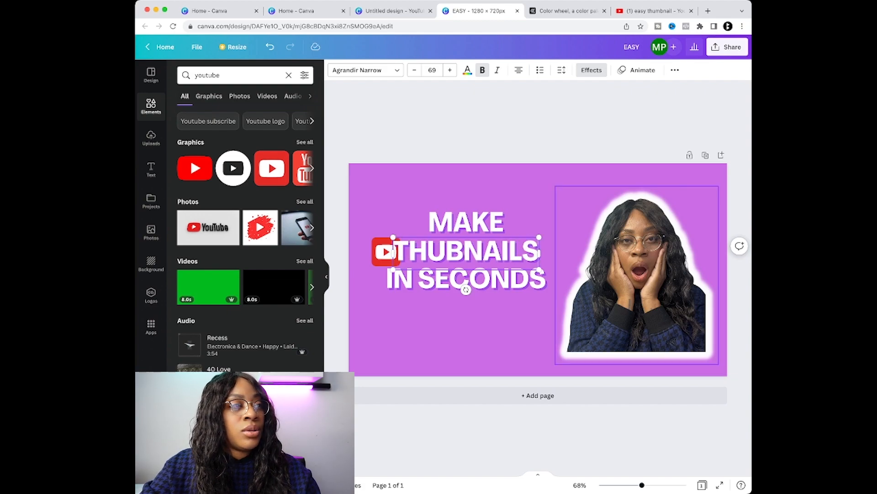
click(544, 322)
drag(471, 252, 478, 252)
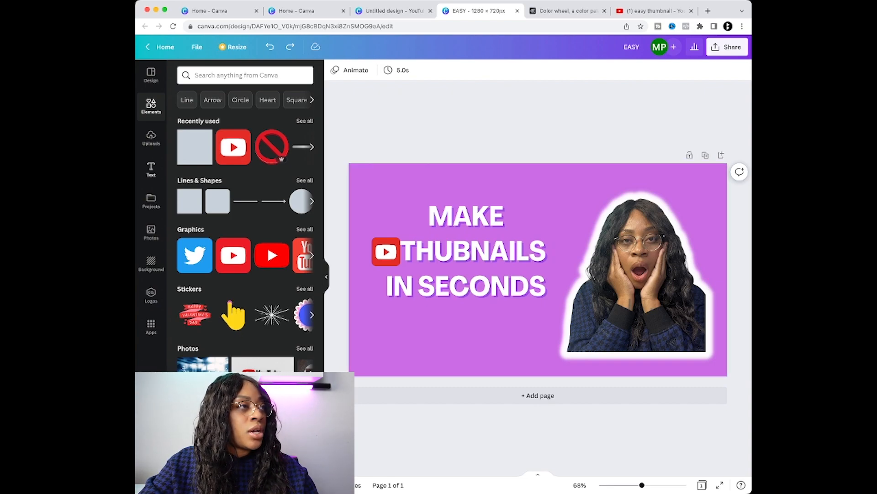
Add a square shape and stretch it into a wide rectangle centred behind the word "MAKE".
click(189, 202)
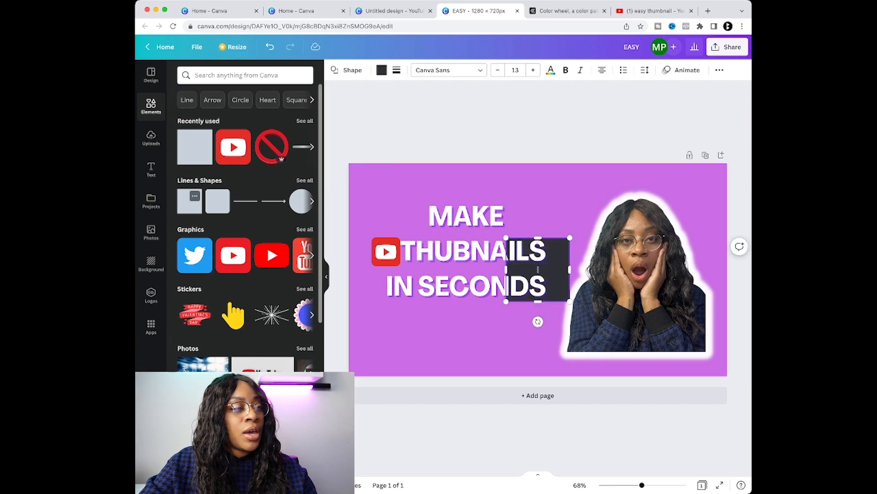
drag(538, 270, 555, 205)
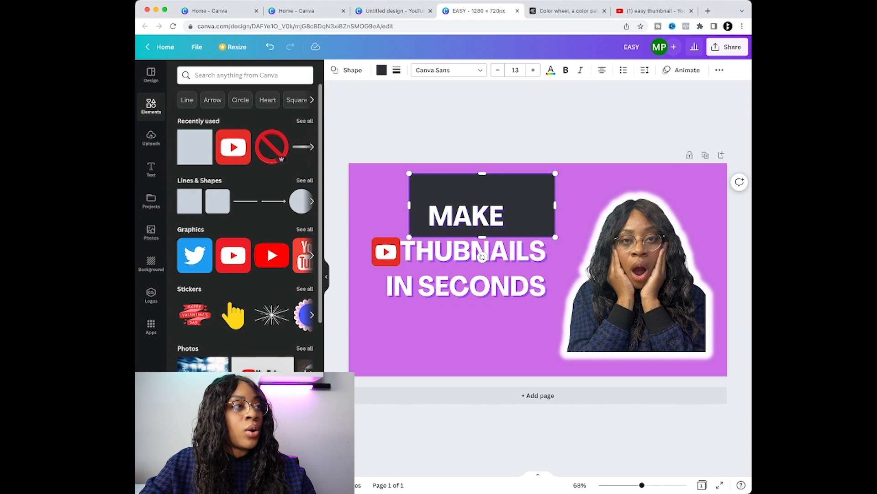
click(305, 181)
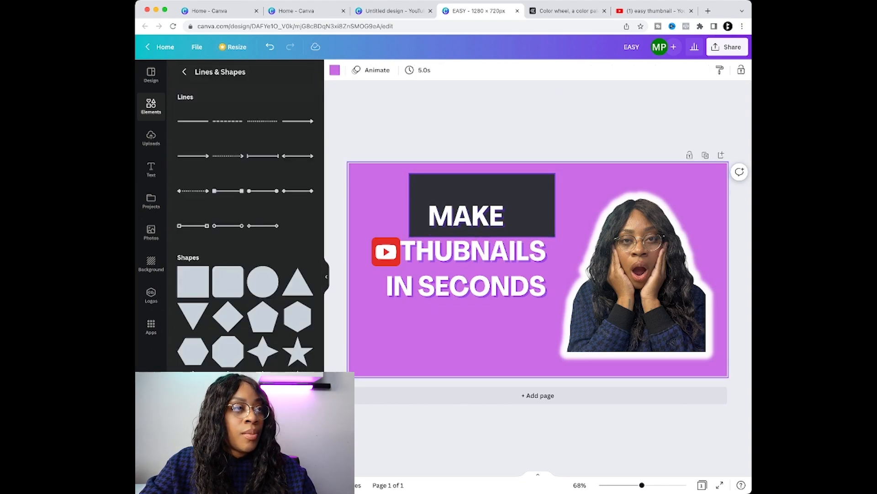
drag(480, 228, 468, 229)
drag(470, 174, 470, 193)
click(550, 217)
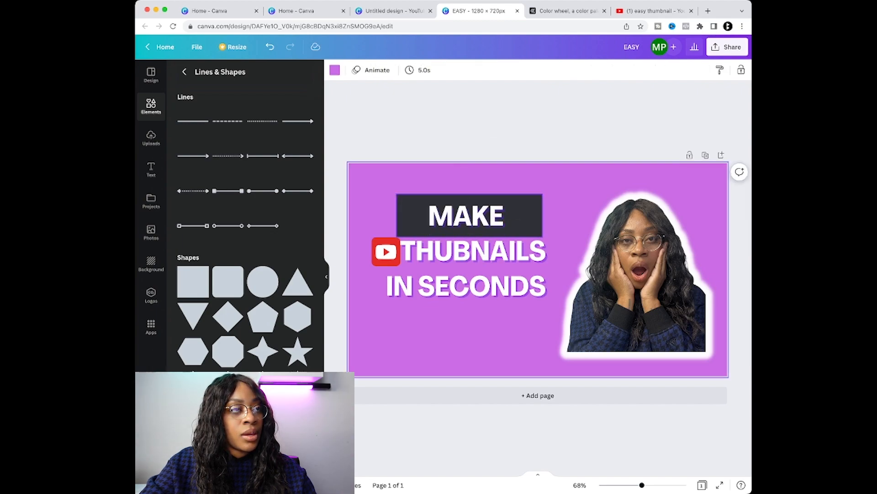
Fill the rectangle behind "MAKE" with dark blue and resize it around the word to about 412 × 121.
click(532, 217)
drag(543, 215, 568, 215)
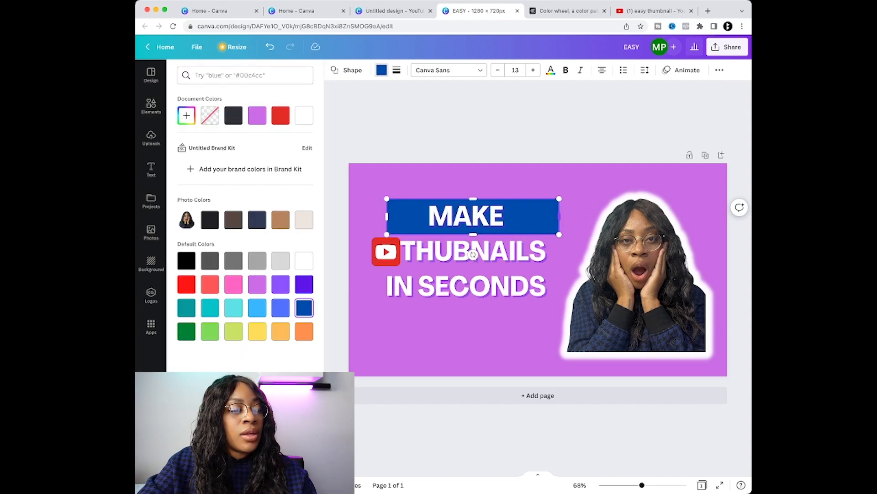
drag(558, 217, 535, 216)
drag(387, 216, 414, 216)
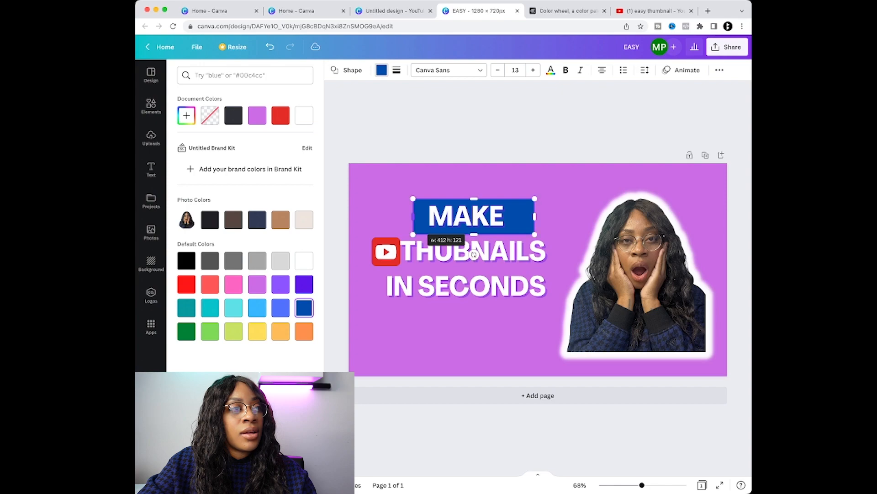
Change the text colour of the "THUBNAILS" line to black.
double_click(473, 251)
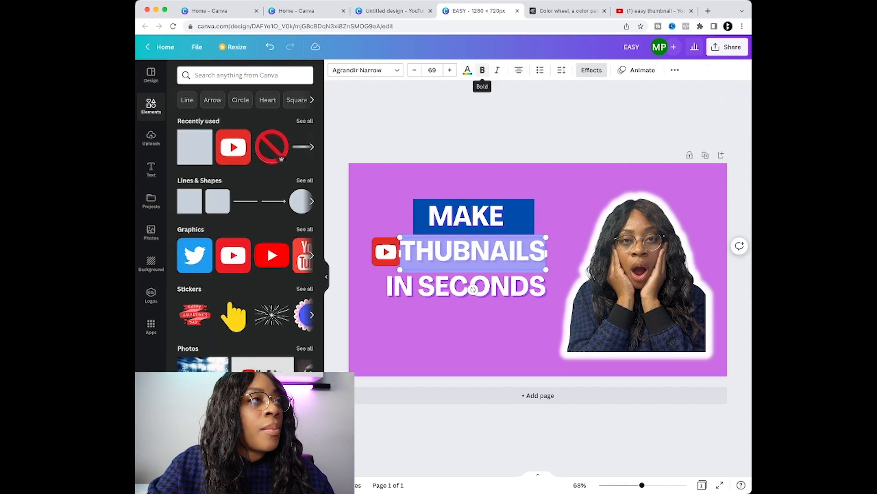
click(467, 70)
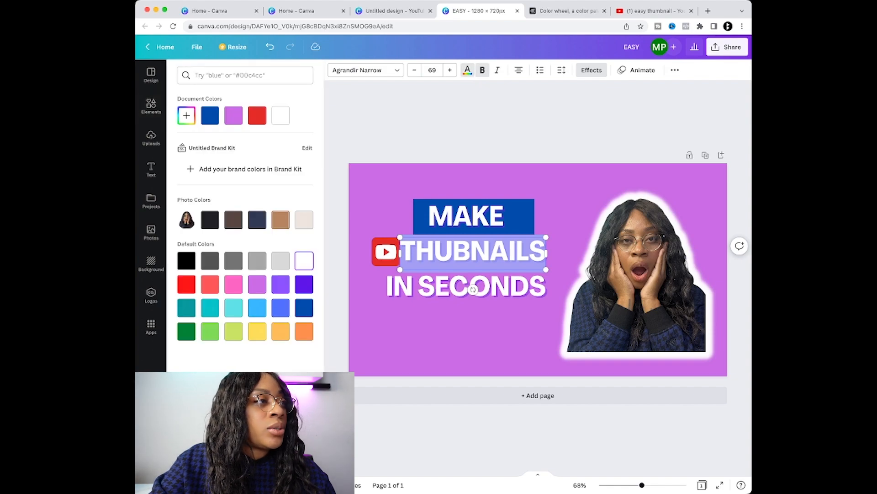
click(186, 261)
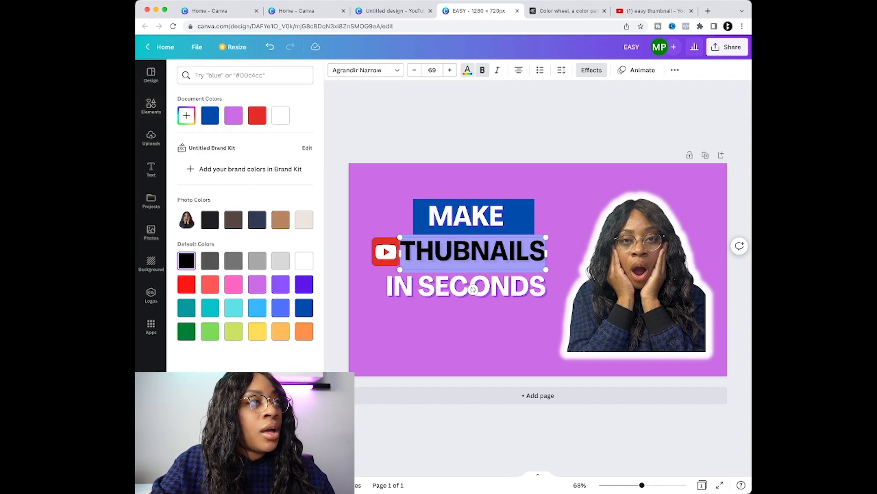
Try a white shadow colour on the "THUBNAILS" line.
click(591, 70)
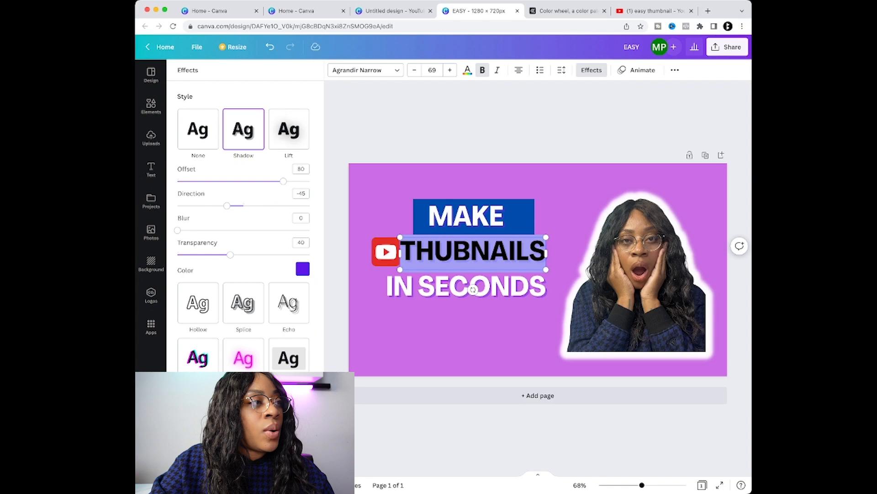
click(303, 269)
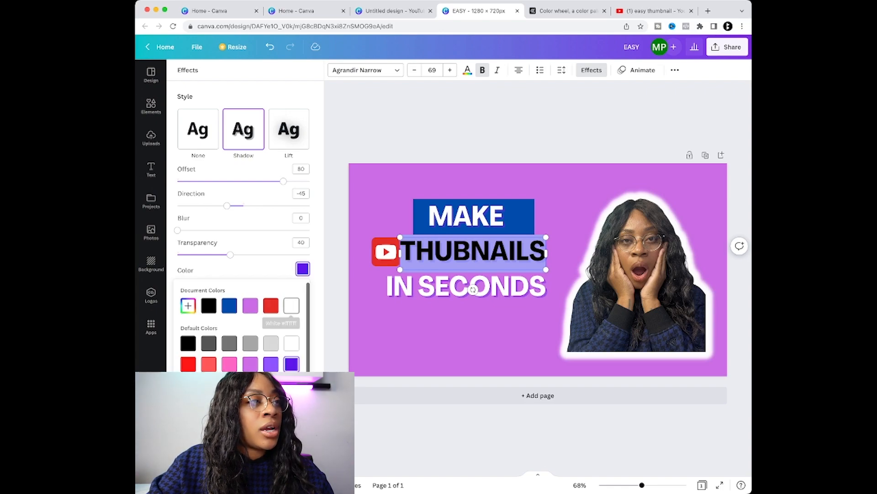
click(291, 306)
click(636, 274)
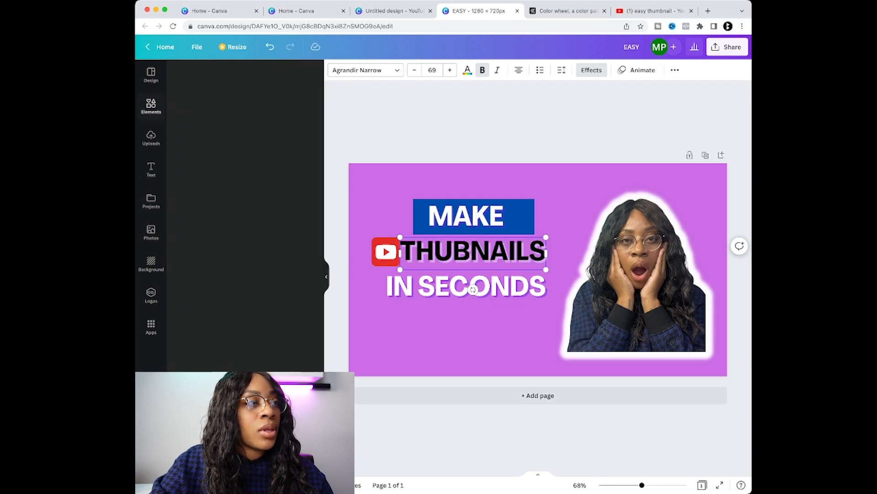
Set the shadow colour of the "THUBNAILS" line to black.
click(473, 253)
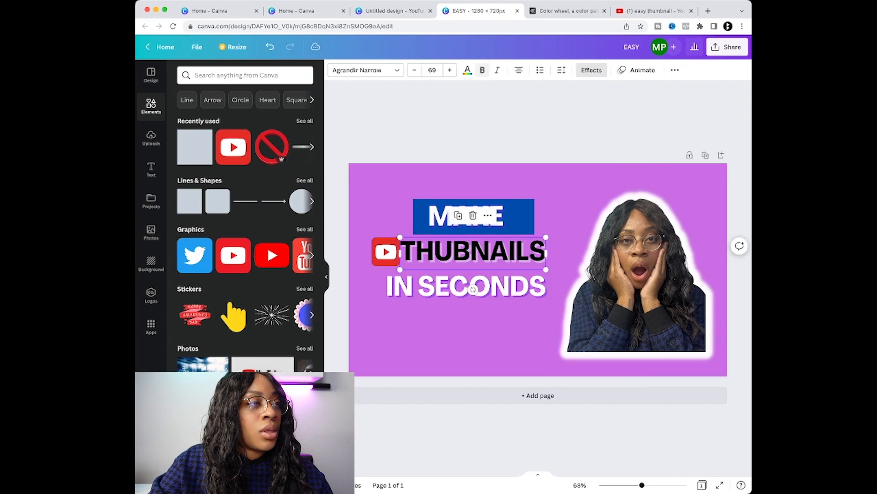
click(592, 70)
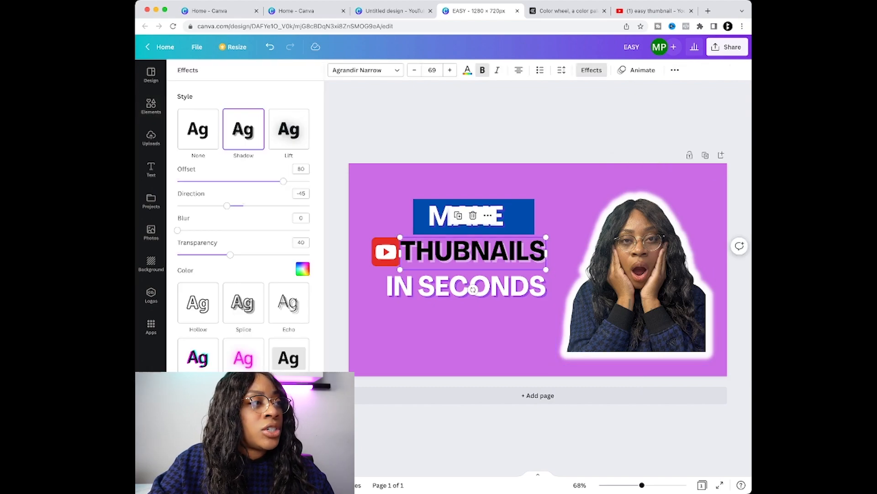
click(302, 268)
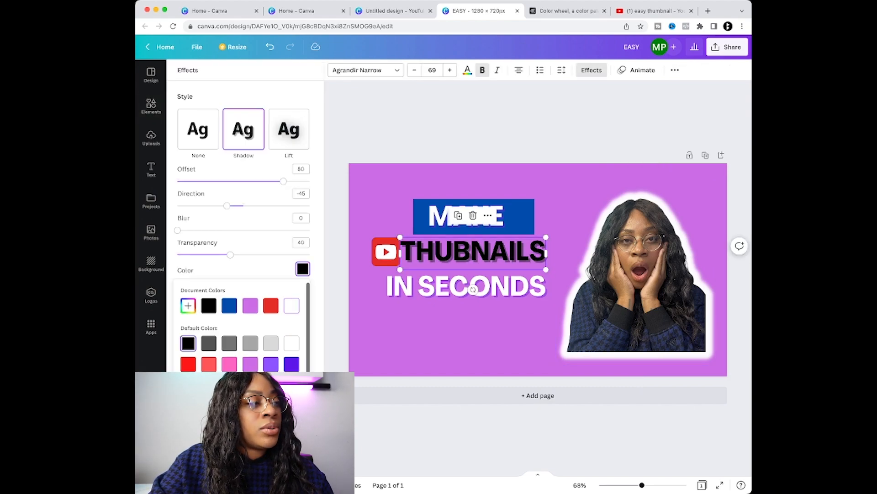
Set the shadow colour of the "THUBNAILS" line to white.
click(291, 343)
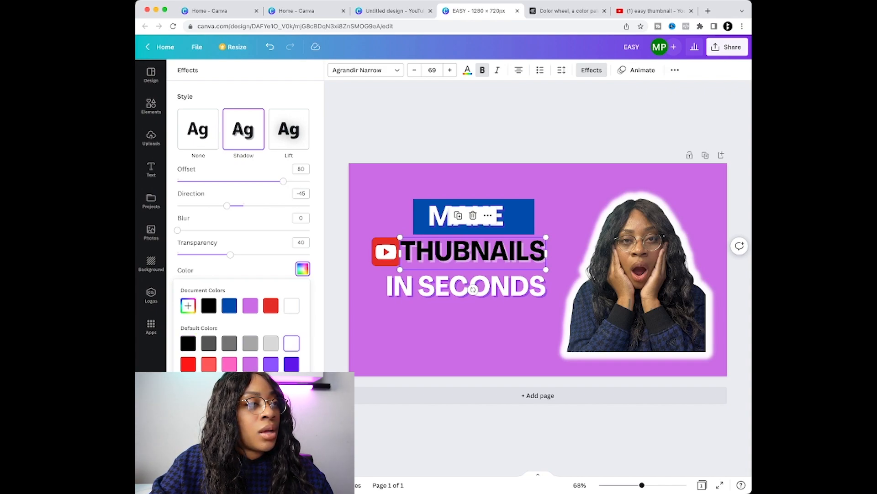
click(589, 283)
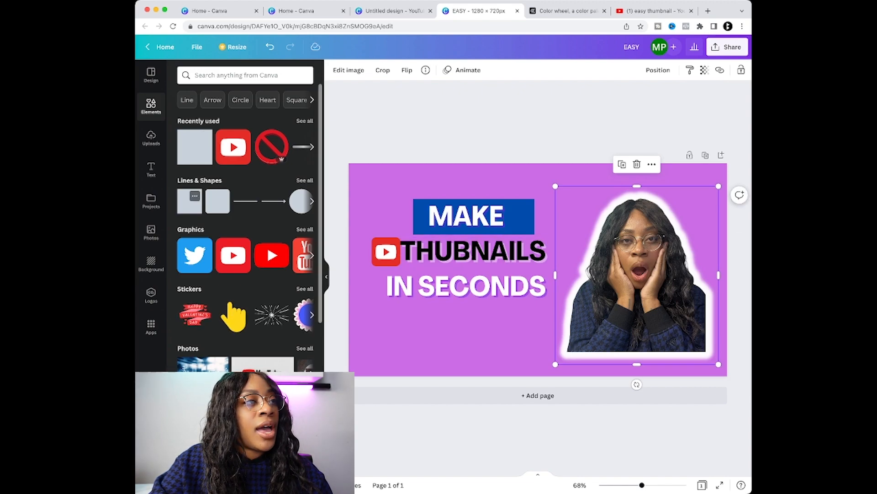
Add a square, stretch it into a bar spanning the "THUBNAILS" line, and fill it with yellow.
click(190, 201)
drag(506, 300, 358, 271)
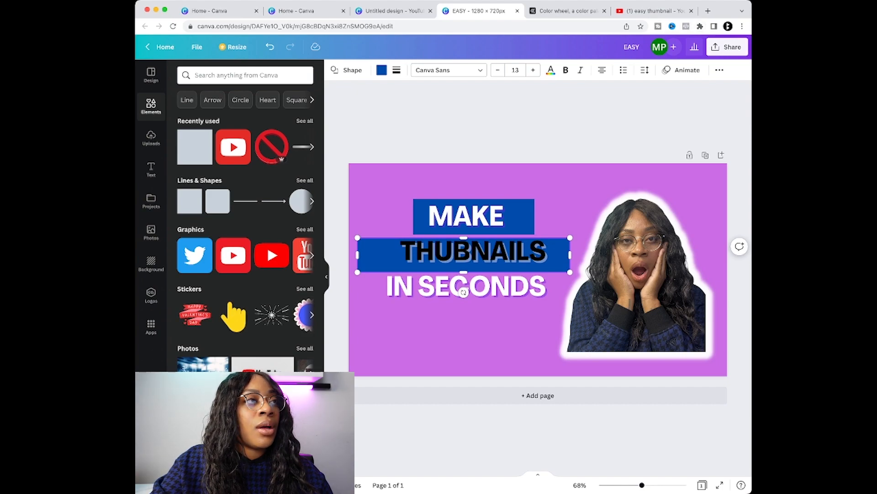
click(381, 70)
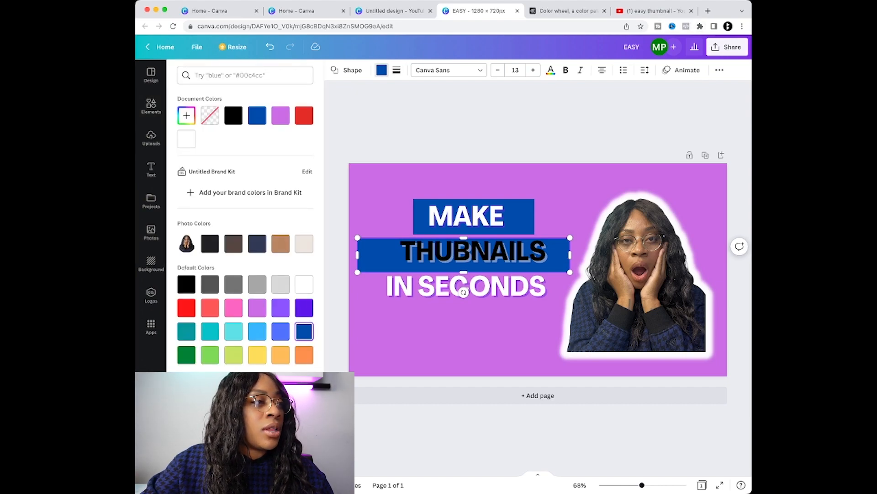
click(257, 354)
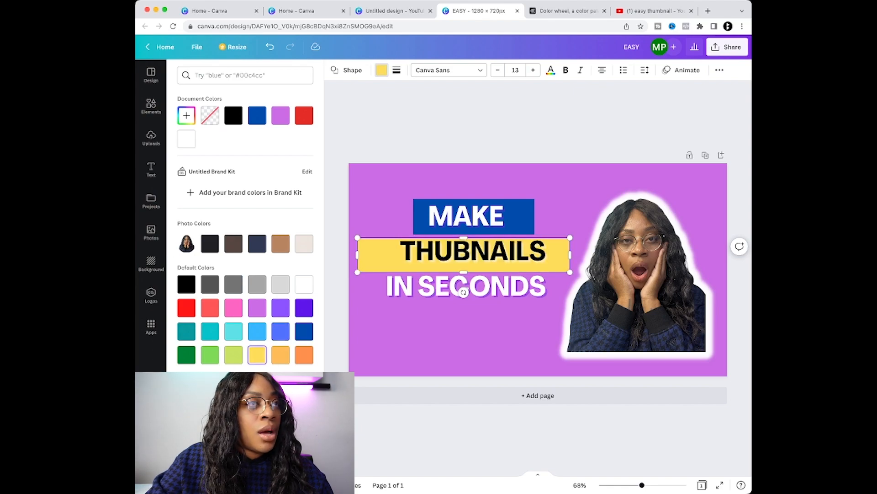
click(566, 247)
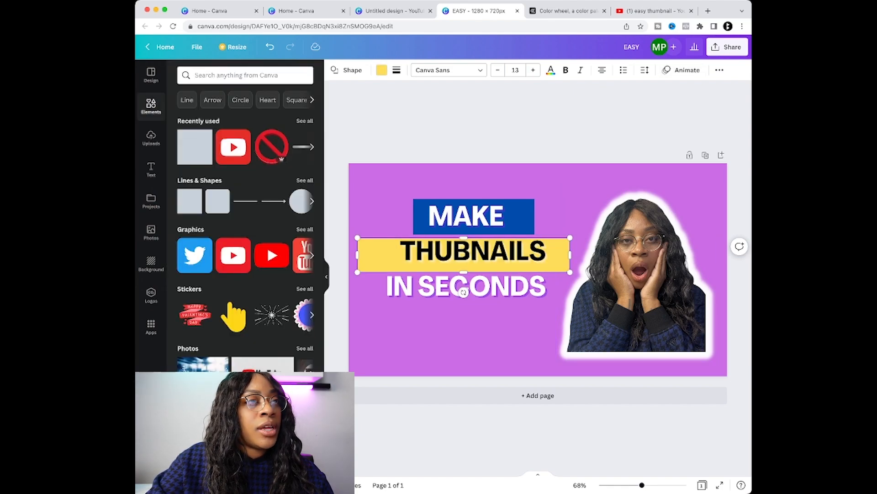
Send the yellow bar backward behind the YouTube icon and nudge it up to centre it on the "THUBNAILS" line.
click(719, 70)
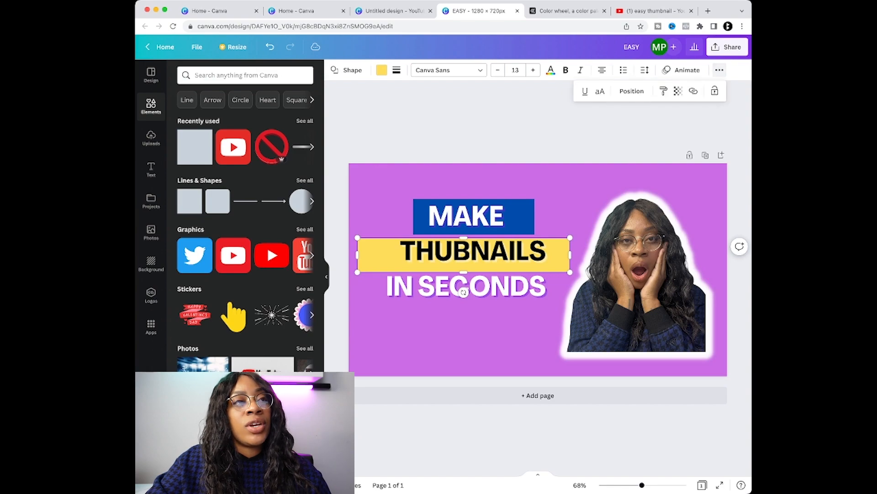
click(632, 91)
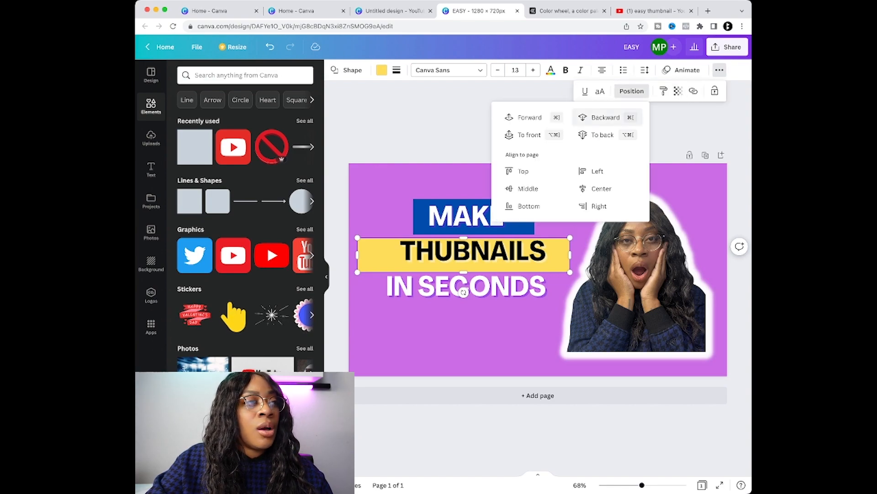
click(606, 117)
key(Escape)
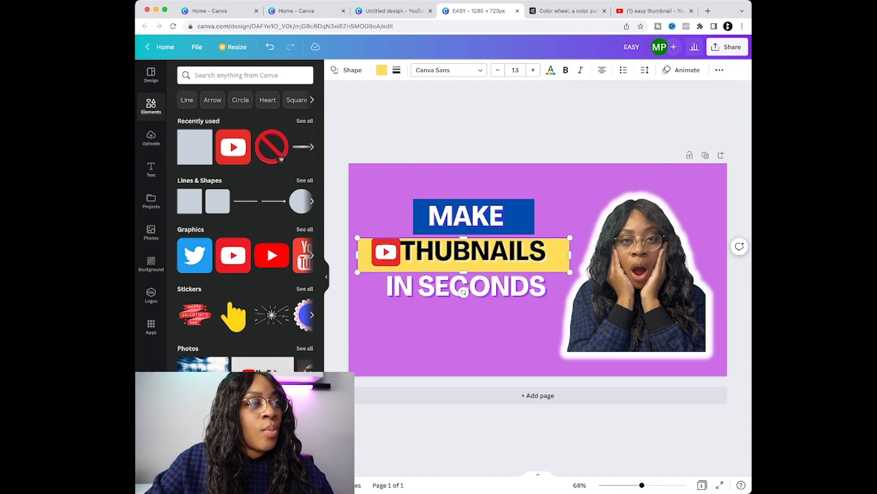
drag(463, 255, 465, 251)
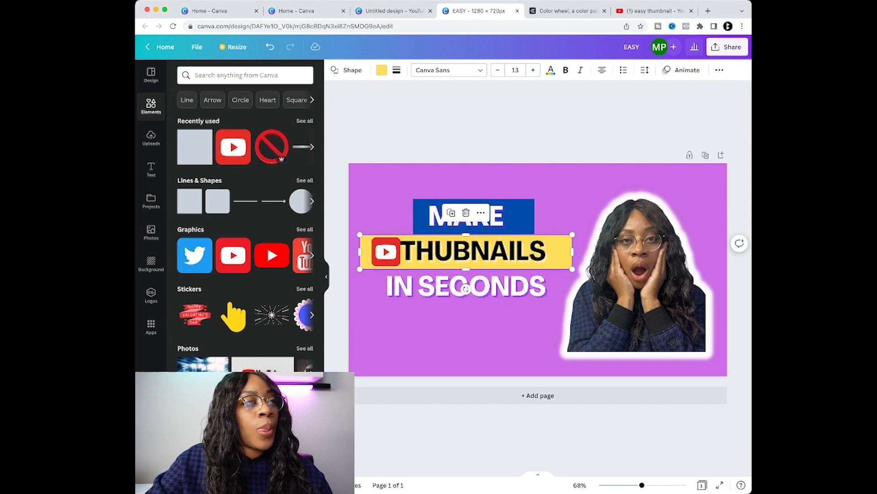
click(466, 429)
Add another square and stretch it into a bar covering the full width of the "IN SECONDS" line.
click(466, 287)
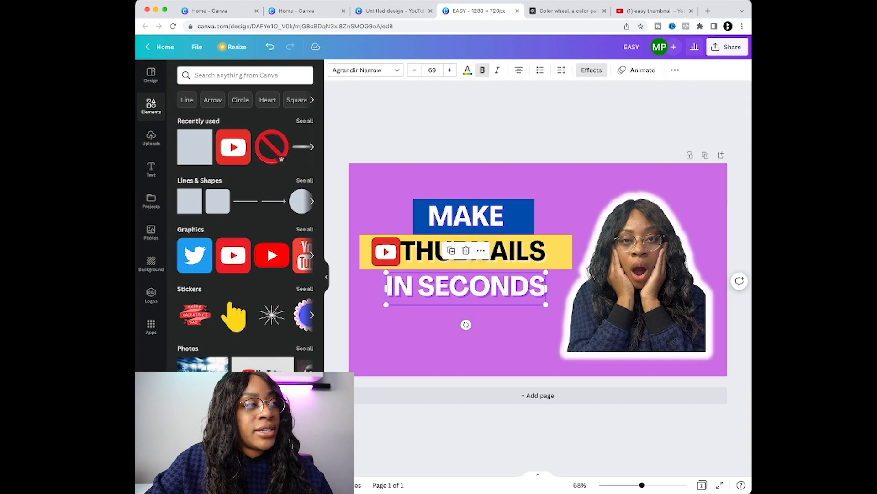
click(189, 202)
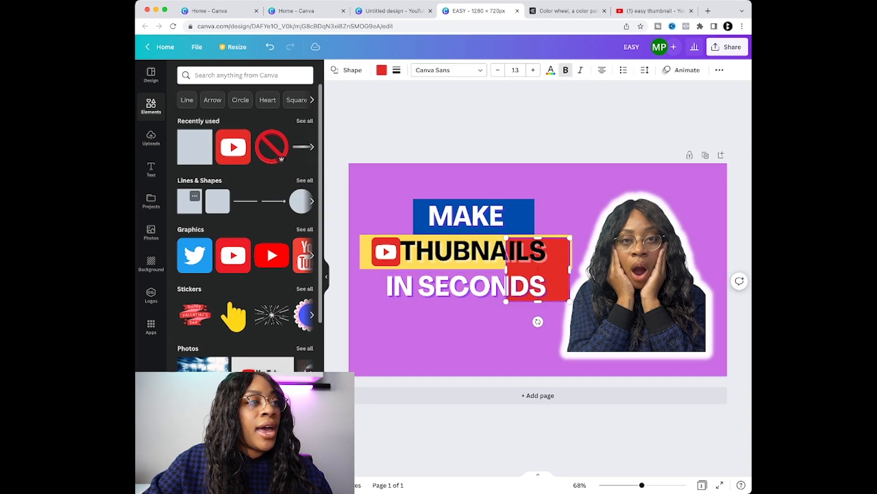
drag(538, 269, 396, 301)
drag(428, 333, 552, 303)
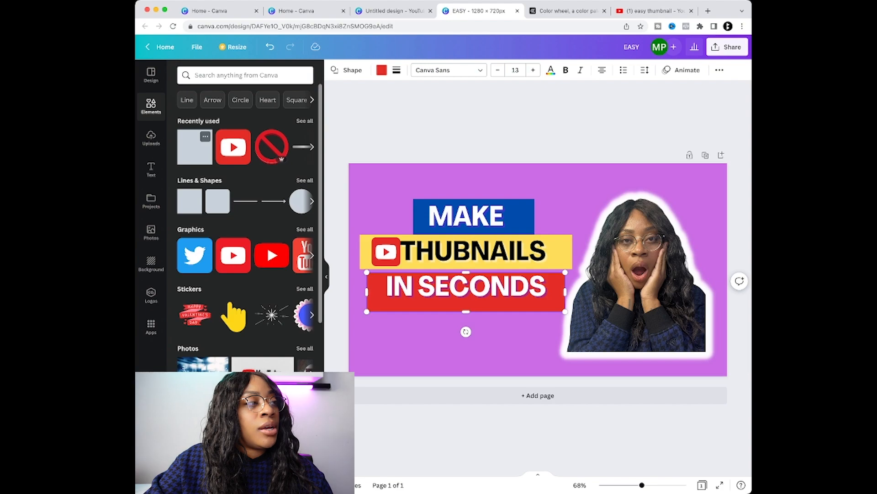
click(459, 288)
click(377, 293)
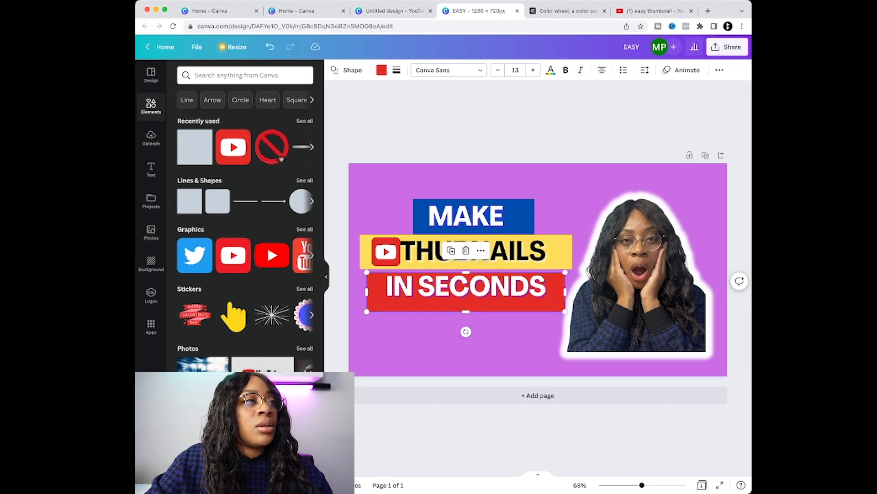
Fill the bar behind "IN SECONDS" with the cobalt blue from the document colours.
click(381, 70)
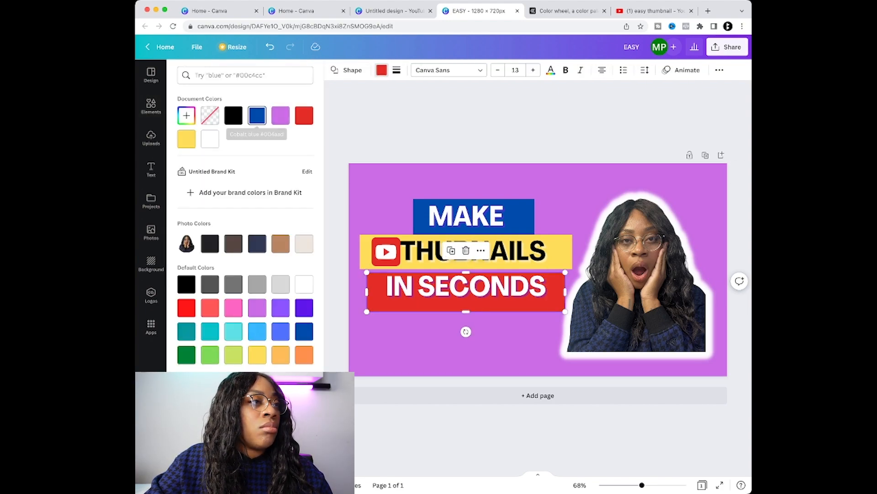
click(257, 115)
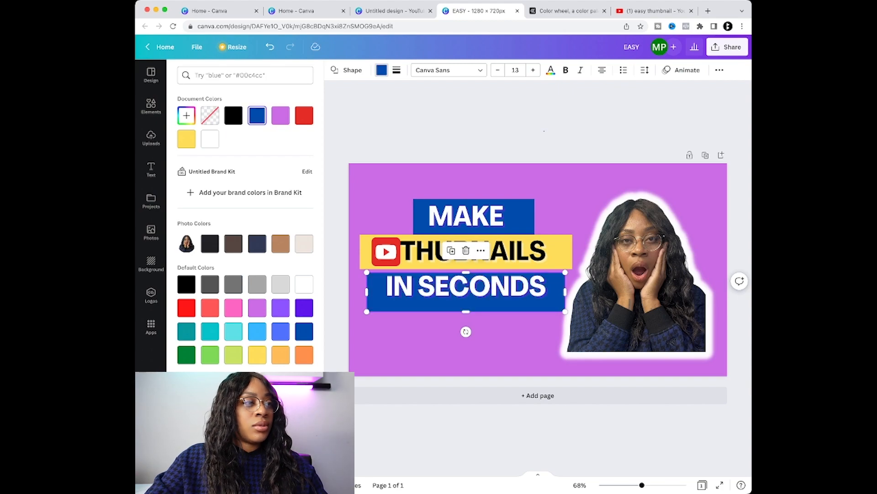
click(557, 183)
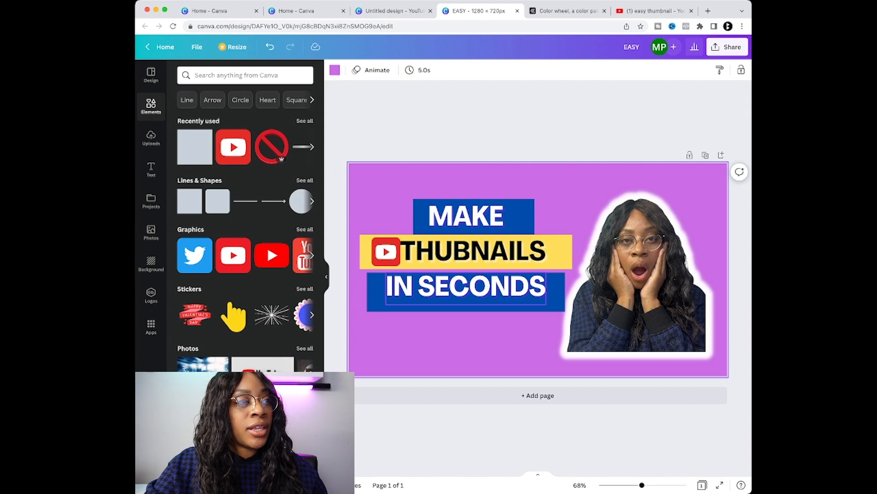
Italicise the "MAKE" and "THUBNAILS" lines.
click(471, 224)
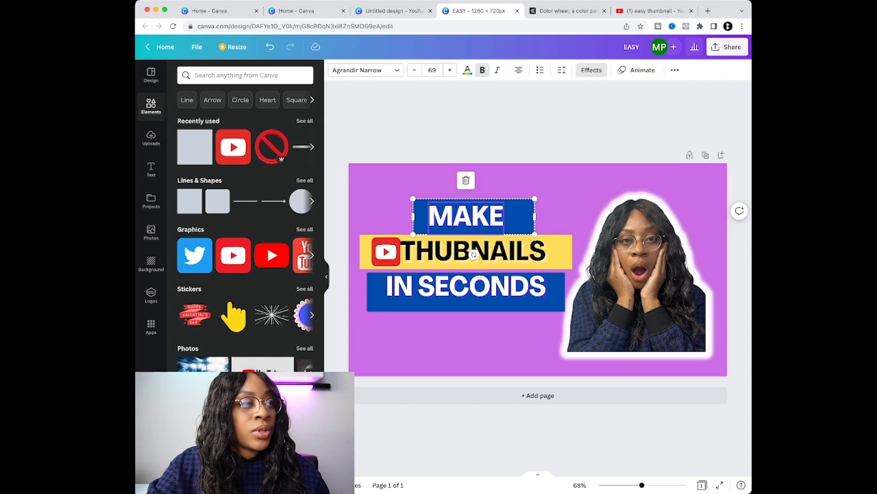
click(490, 219)
key(super+a)
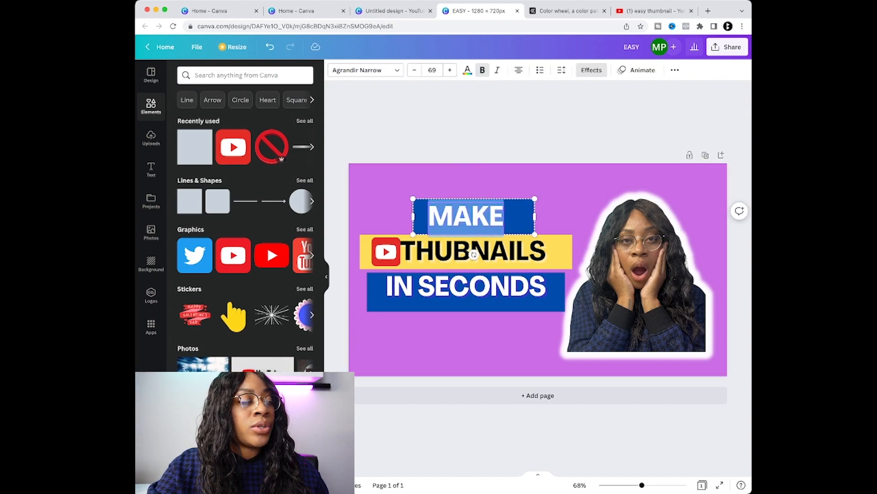
key(super+i)
click(474, 255)
click(474, 254)
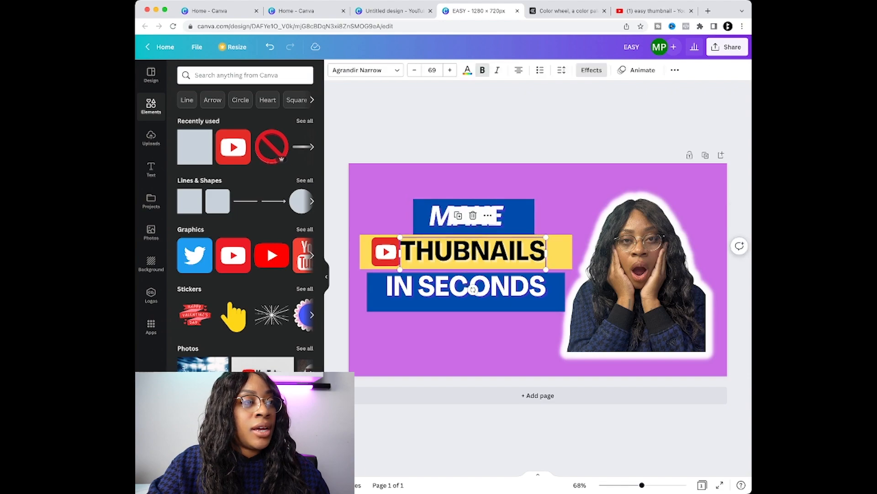
double_click(474, 254)
key(super+i)
Italicise the whole "IN SECONDS" line.
click(474, 289)
drag(546, 288, 393, 289)
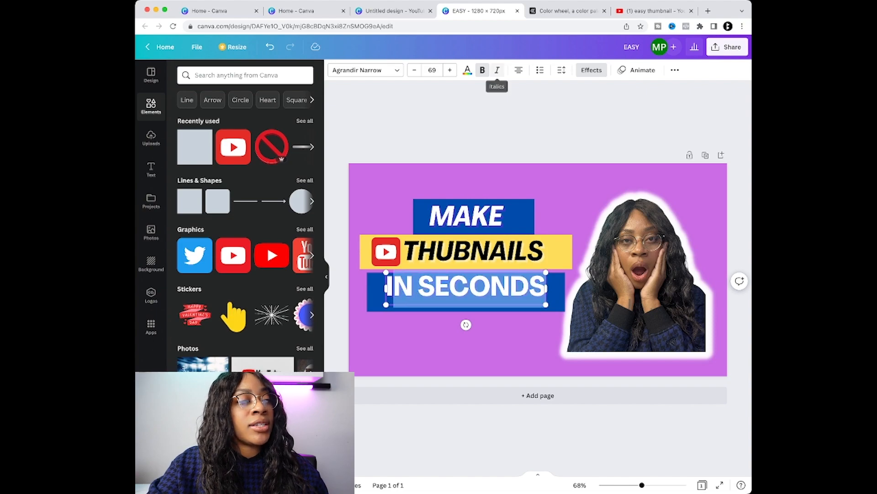
key(super+i)
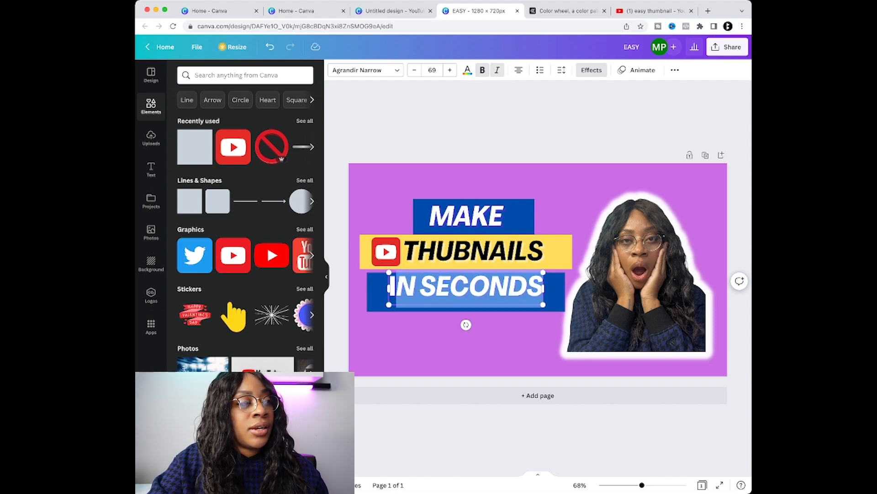
click(480, 286)
click(466, 349)
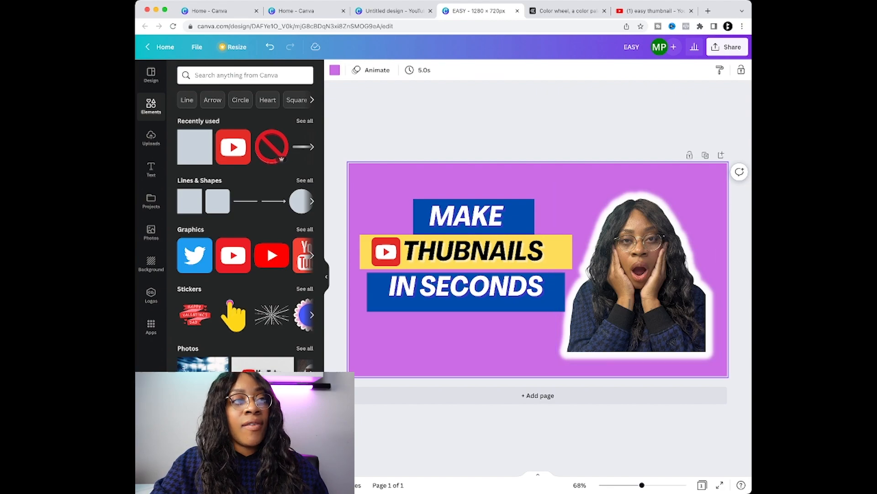
Group the word "MAKE" with its blue rectangle and tilt the group slightly counter-clockwise.
click(519, 218)
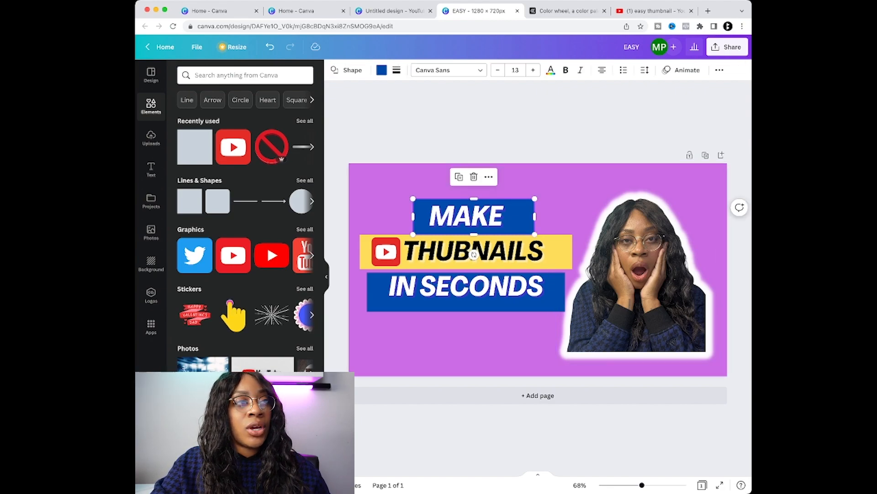
click(637, 274)
click(517, 343)
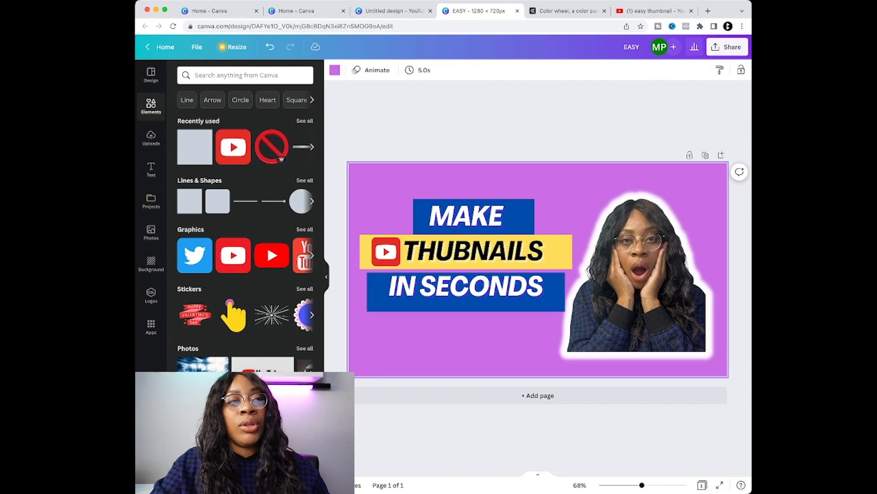
drag(547, 218, 438, 193)
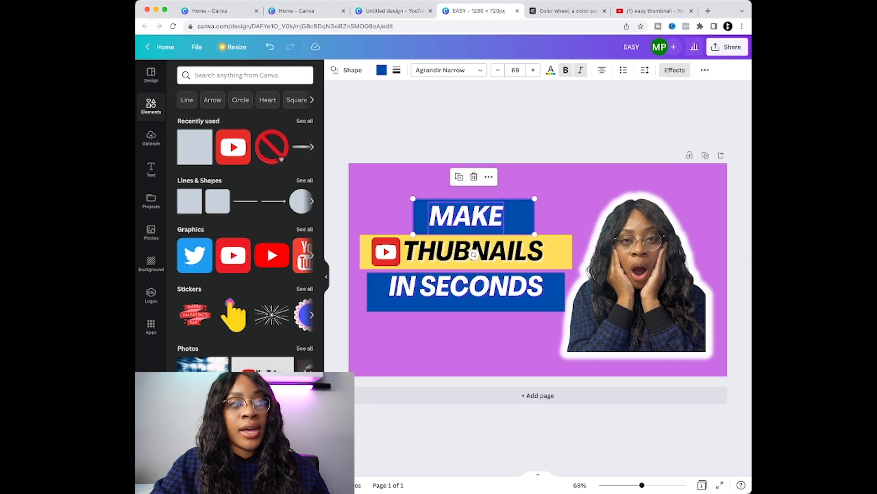
click(488, 176)
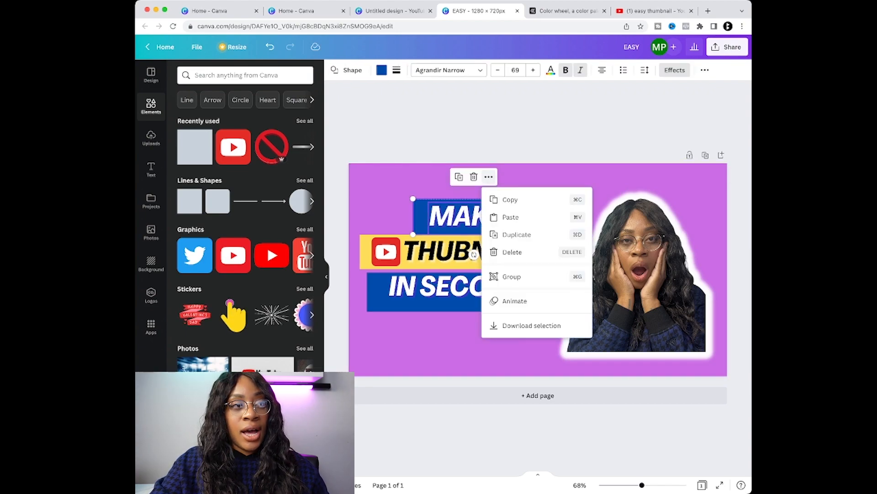
click(512, 276)
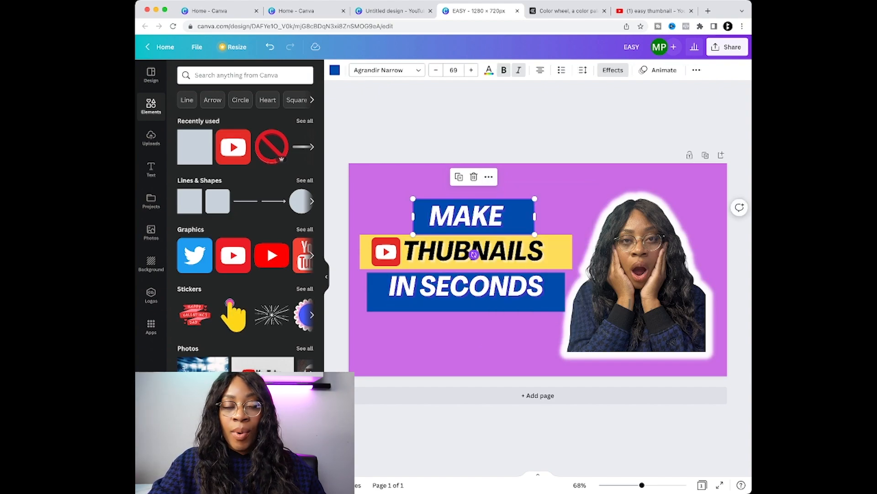
mouse_move(474, 254)
mouse_down()
mouse_move(446, 243)
mouse_move(435, 216)
mouse_move(446, 189)
mouse_move(505, 234)
mouse_move(510, 216)
mouse_move(442, 234)
mouse_move(473, 253)
mouse_move(509, 245)
mouse_move(479, 255)
mouse_up()
click(638, 274)
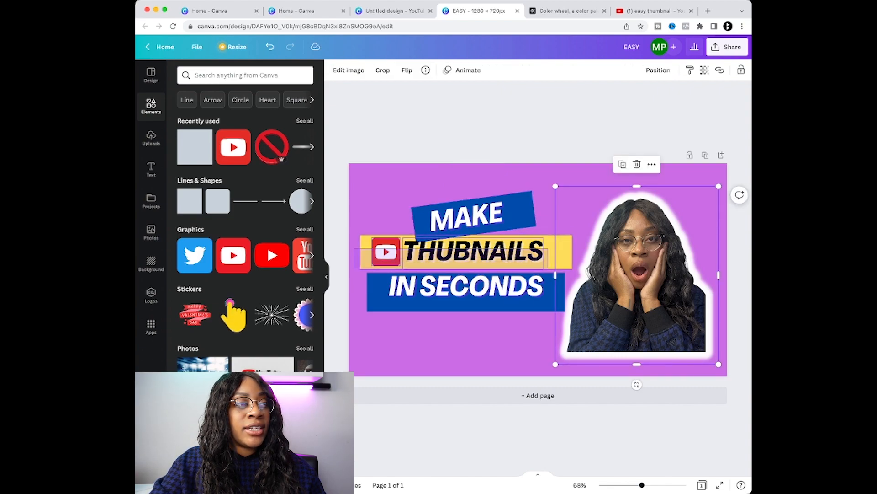
Group the "THUBNAILS" text, YouTube icon and yellow bar, and tilt the group slightly counter-clockwise.
click(473, 252)
click(481, 212)
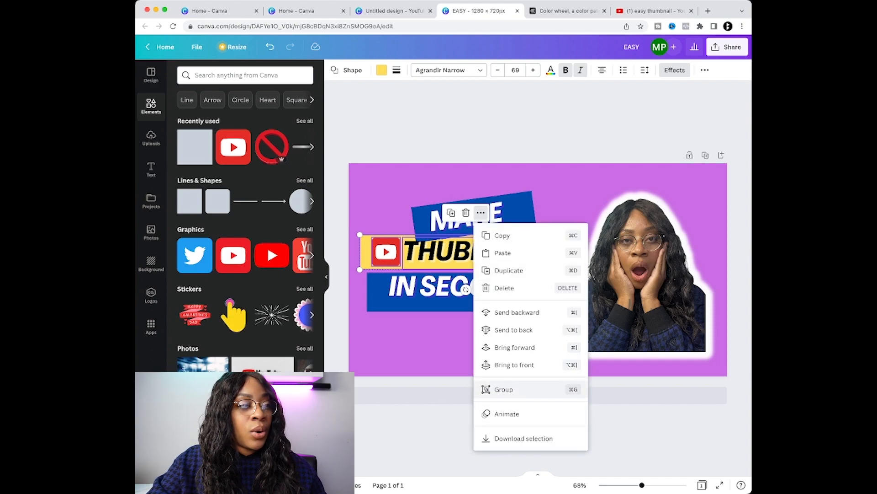
click(504, 389)
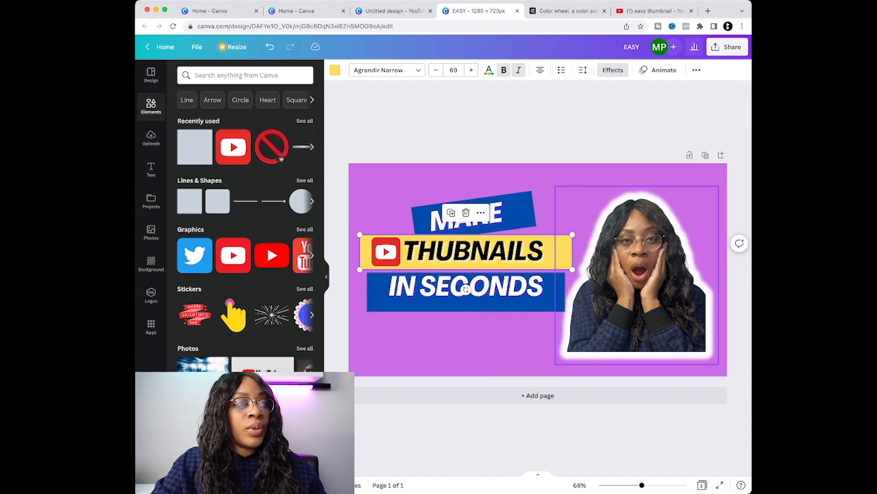
drag(465, 290, 496, 300)
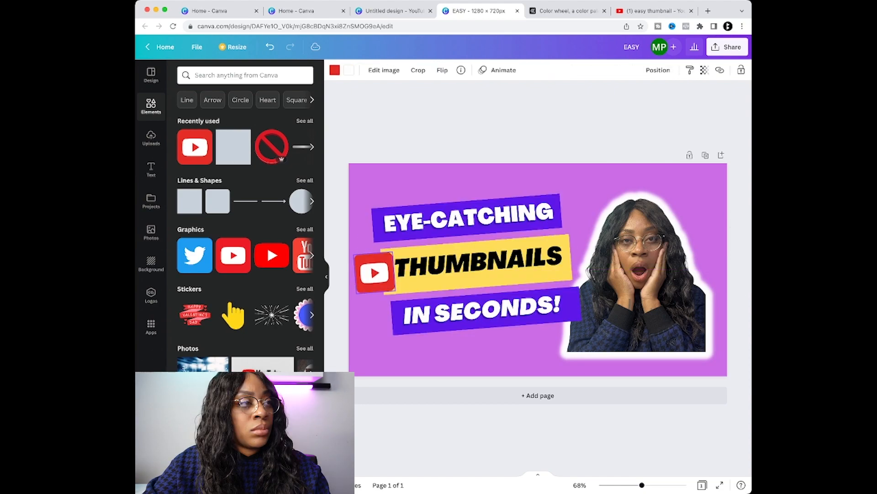
Fine-tune the placement of the YouTube icon at the start of the "THUMBNAILS" line.
mouse_move(374, 273)
mouse_down()
mouse_move(389, 291)
mouse_move(374, 272)
mouse_up()
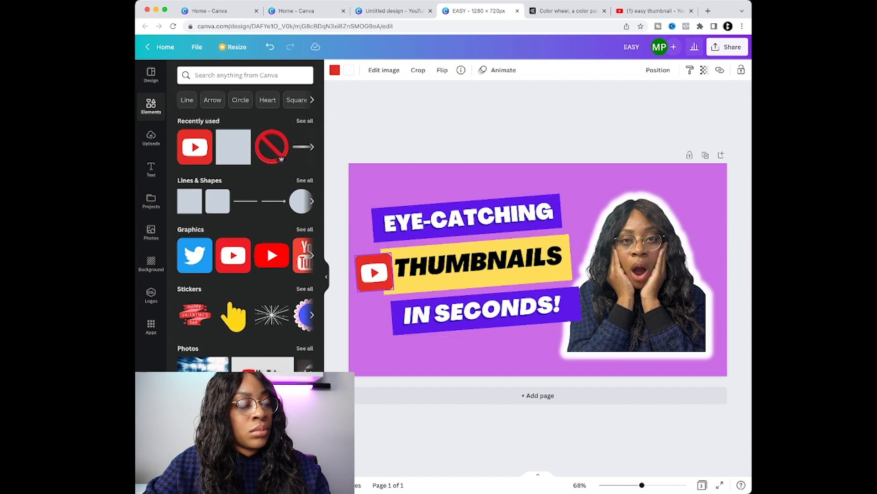
key(Escape)
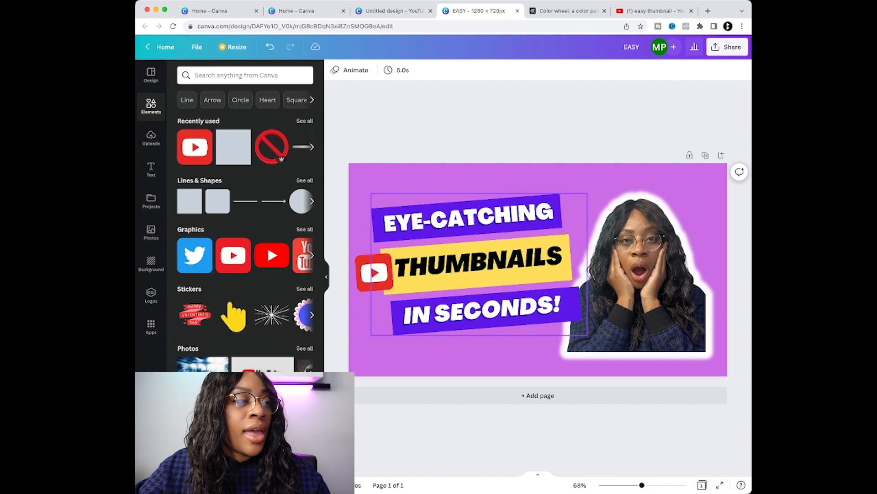
click(373, 273)
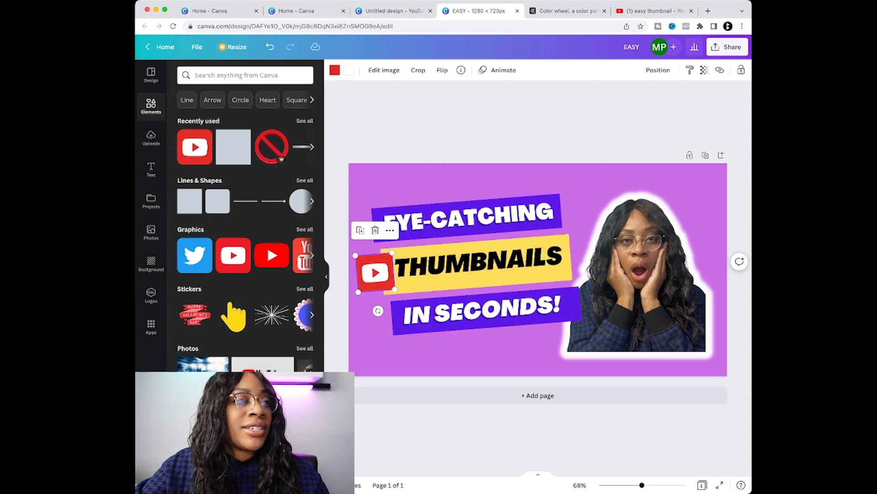
Search the elements library for "canva logo".
click(476, 358)
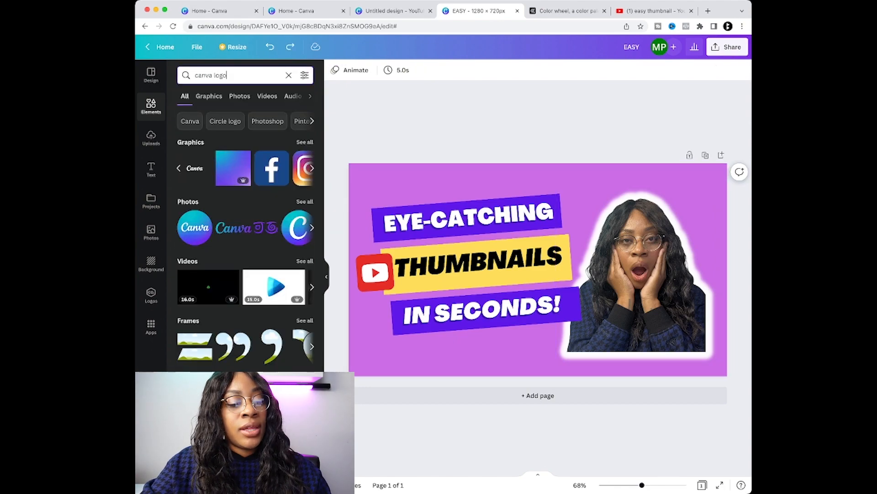
click(210, 75)
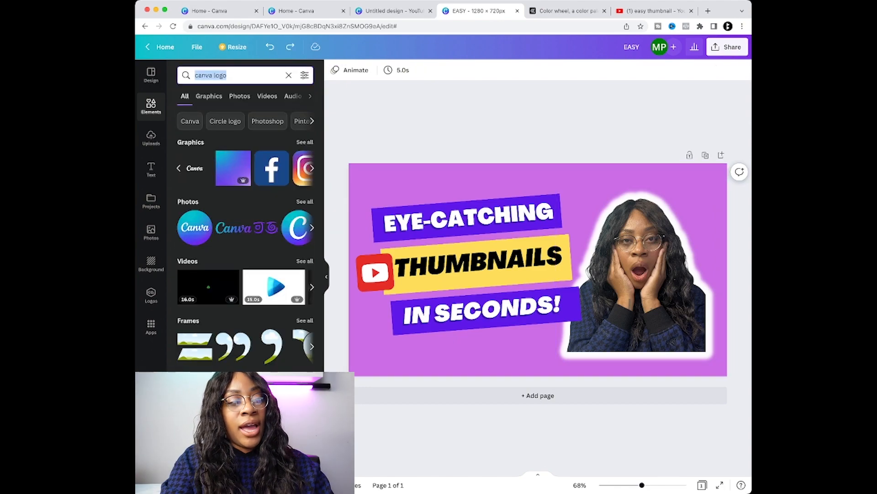
text(canva log)
key(BackSpace)
key(BackSpace)
key(BackSpace)
key(BackSpace)
key(BackSpace)
key(BackSpace)
key(BackSpace)
key(BackSpace)
key(BackSpace)
text(c)
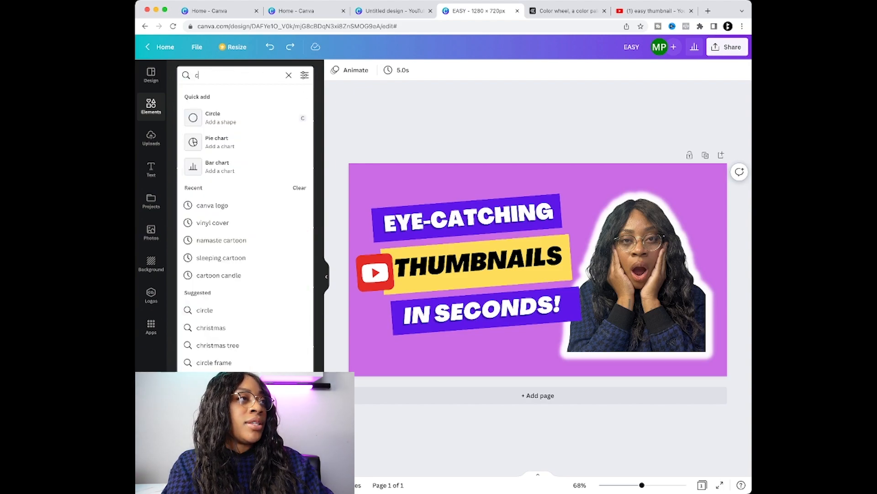
text(anva logo)
key(Return)
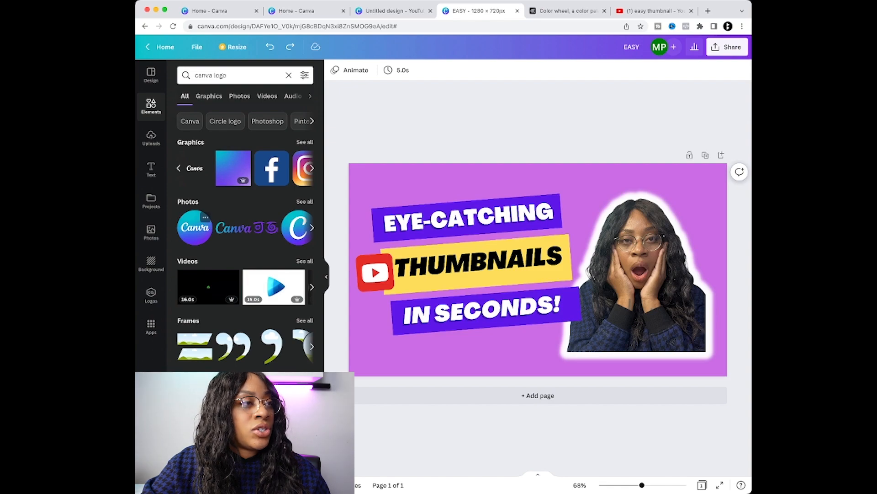
Add the round blue Canva logo and place it in the thumbnail's upper-right corner above the portrait.
click(194, 227)
drag(452, 184, 706, 186)
click(739, 196)
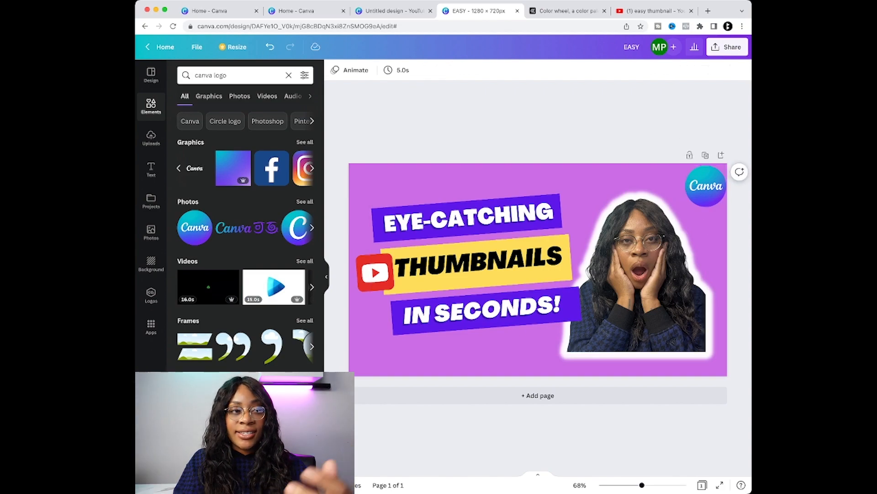
click(706, 186)
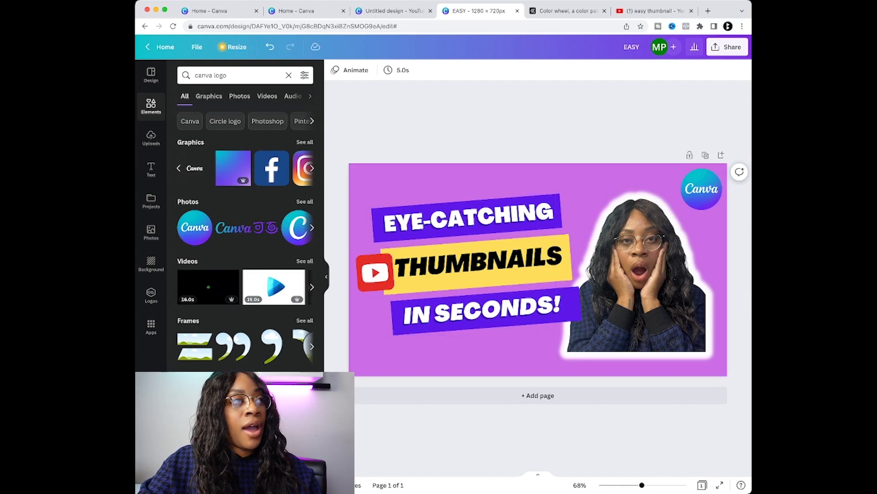
Search the elements library for "arrows".
triple_click(219, 76)
text(arrows)
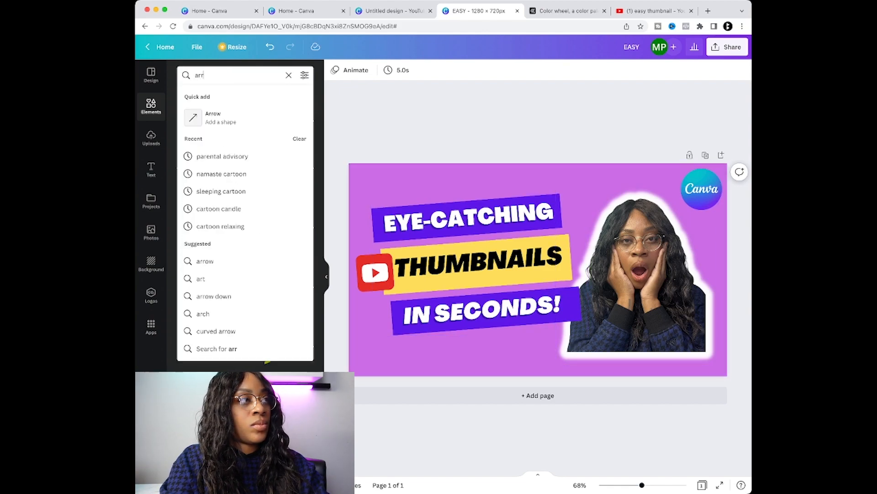
key(Return)
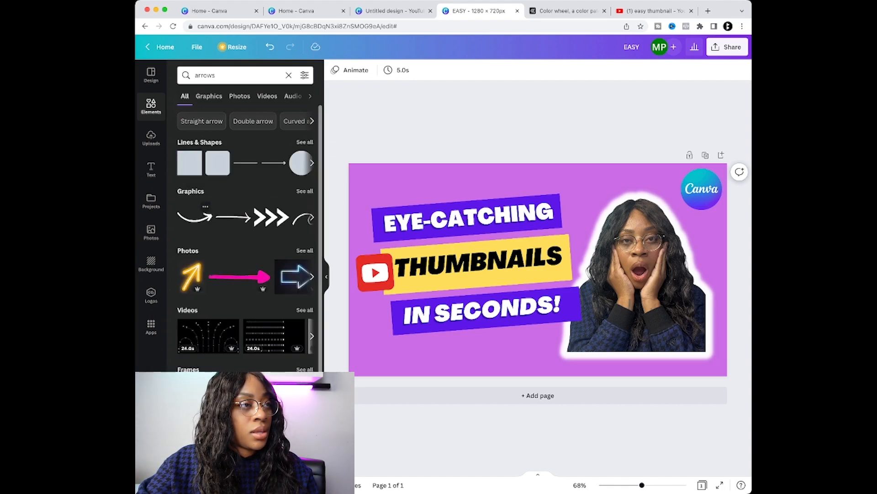
Add the thin curved white arrow, shrink it, tilt it upward and place it in the thumbnail's lower-left corner.
click(194, 216)
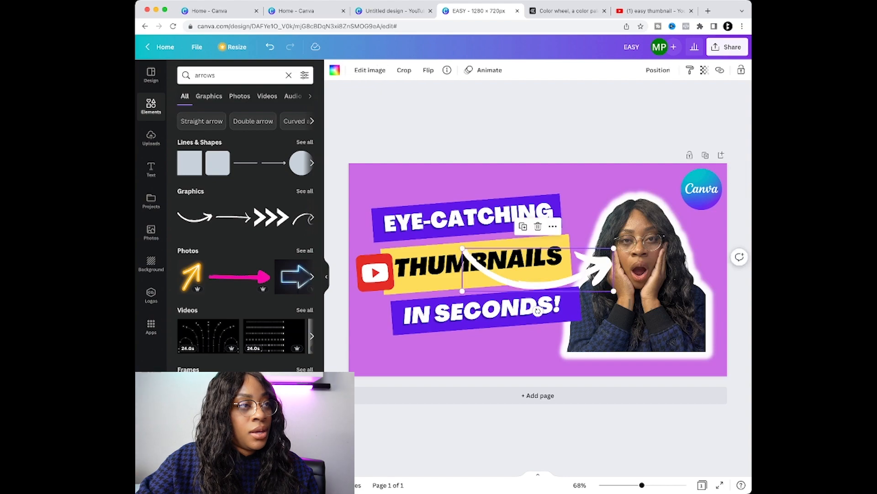
drag(525, 275, 425, 356)
drag(514, 372, 413, 371)
drag(390, 339, 412, 376)
mouse_move(408, 353)
mouse_down()
mouse_move(388, 354)
mouse_move(403, 354)
mouse_up()
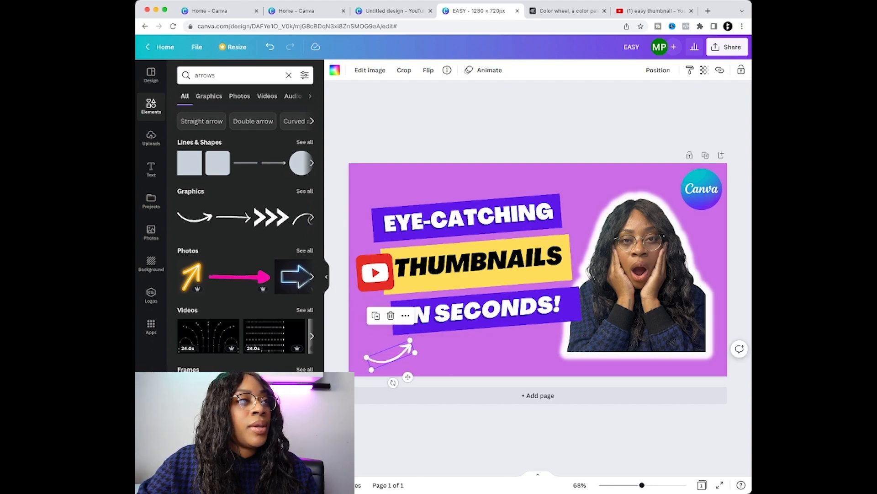
Browse the image editing effects for the small curved arrow.
click(370, 70)
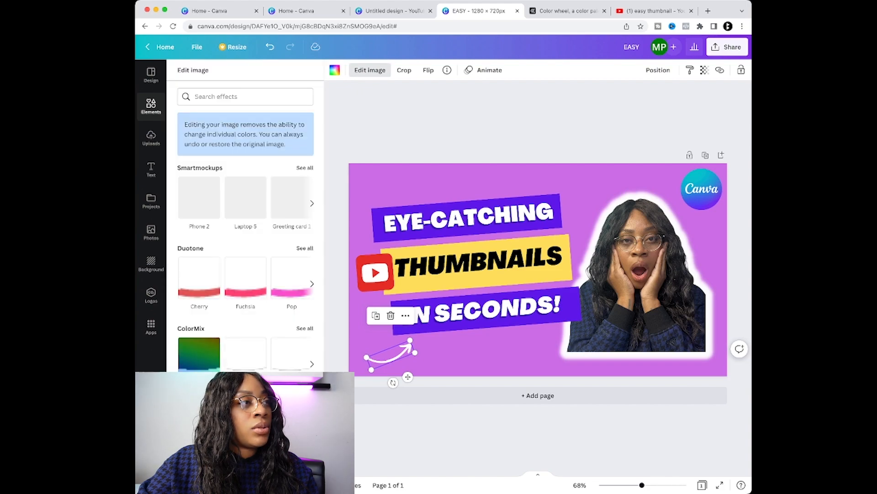
scroll(246, 226, down, 5)
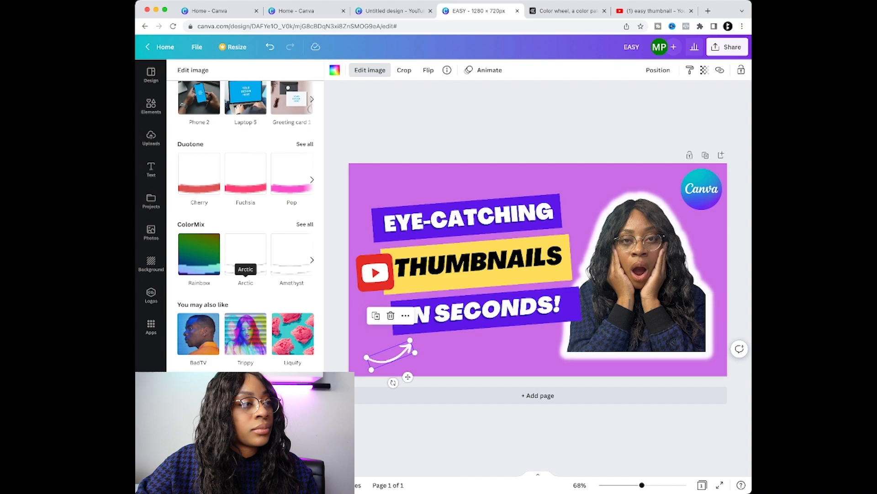
click(370, 70)
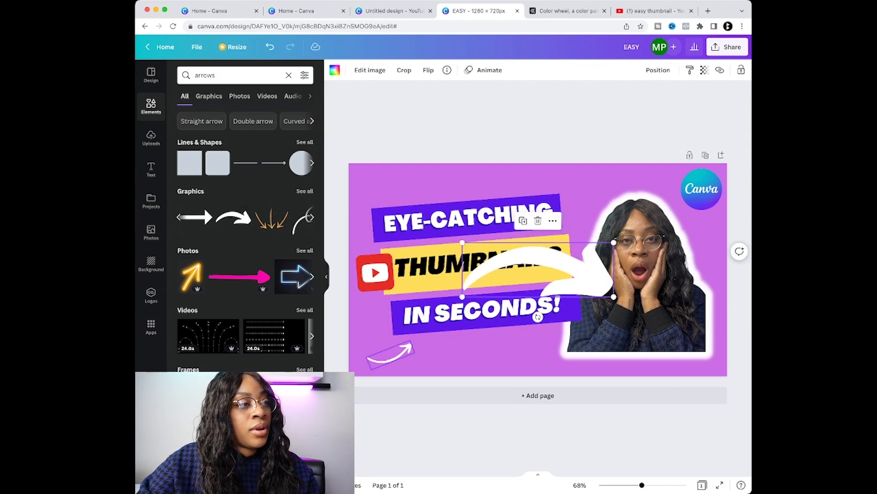
Replace the thin arrow with the thick curved white one, rotate it upside down and flip it horizontally.
key(Delete)
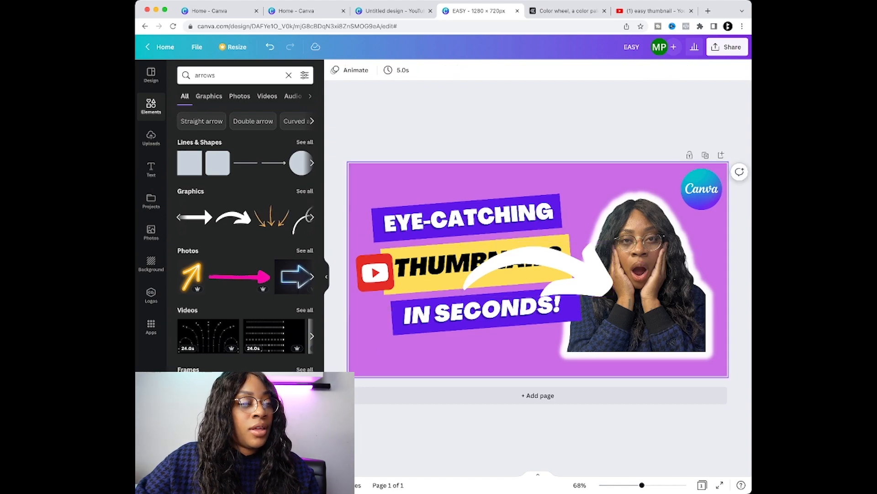
drag(540, 270, 435, 338)
drag(433, 384, 430, 296)
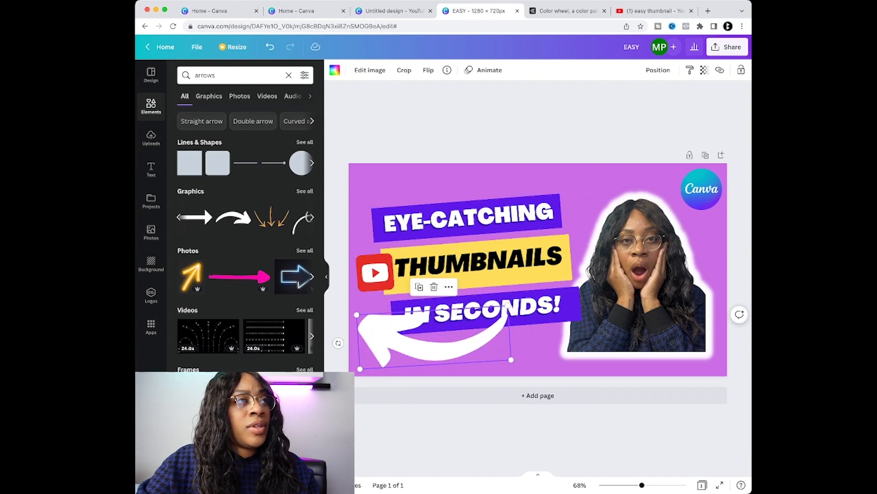
click(428, 70)
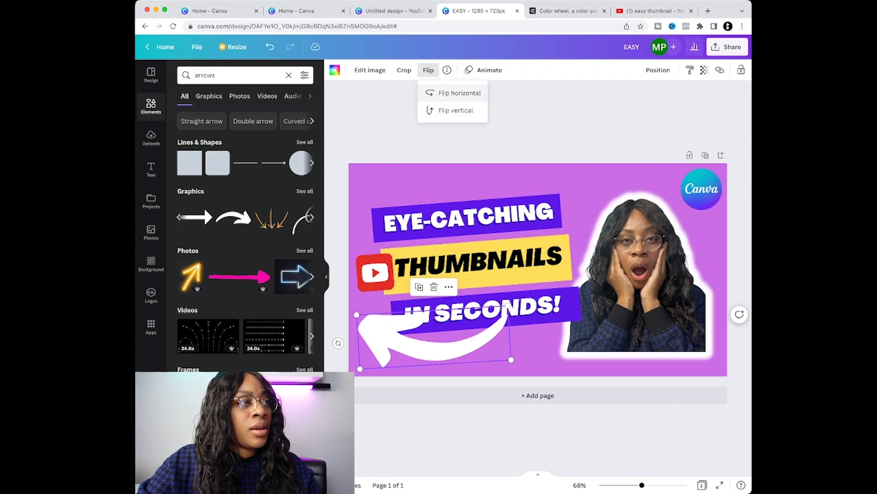
click(460, 93)
Shrink the thick arrow, tilt it upward and place it just below the "IN SECONDS!" line.
drag(457, 343, 459, 351)
drag(510, 313, 432, 354)
drag(362, 362, 381, 314)
drag(419, 357, 386, 345)
mouse_move(329, 349)
mouse_down()
mouse_move(353, 338)
mouse_move(366, 298)
mouse_move(366, 328)
mouse_move(335, 362)
mouse_up()
drag(398, 339, 438, 353)
click(351, 362)
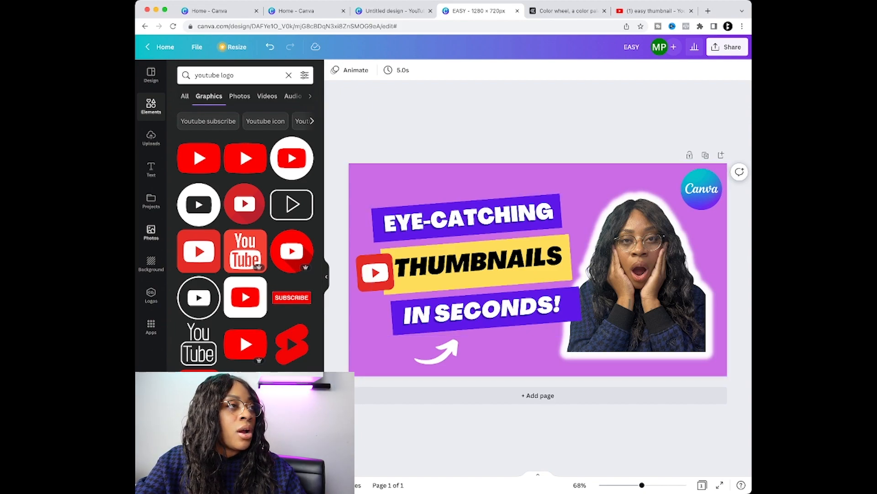
Clear the element search, add the red starburst sticker with yellow edge, and enlarge it over the three text lines.
click(288, 76)
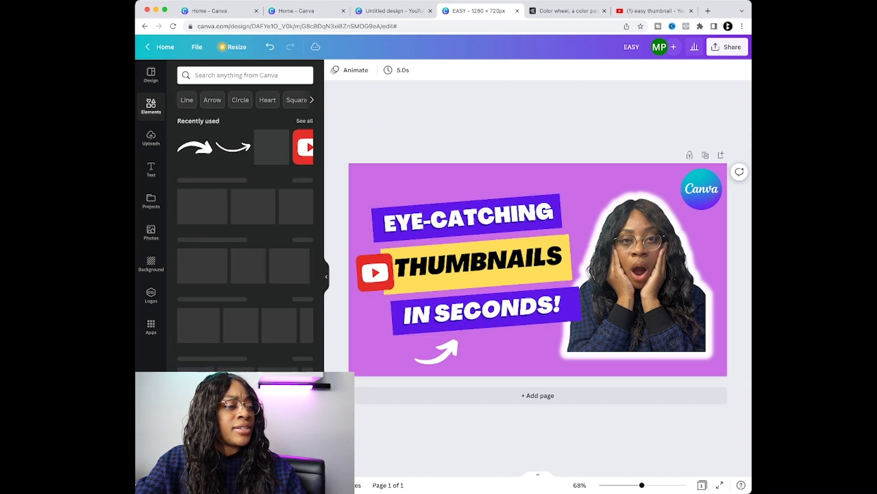
scroll(245, 229, down, 2)
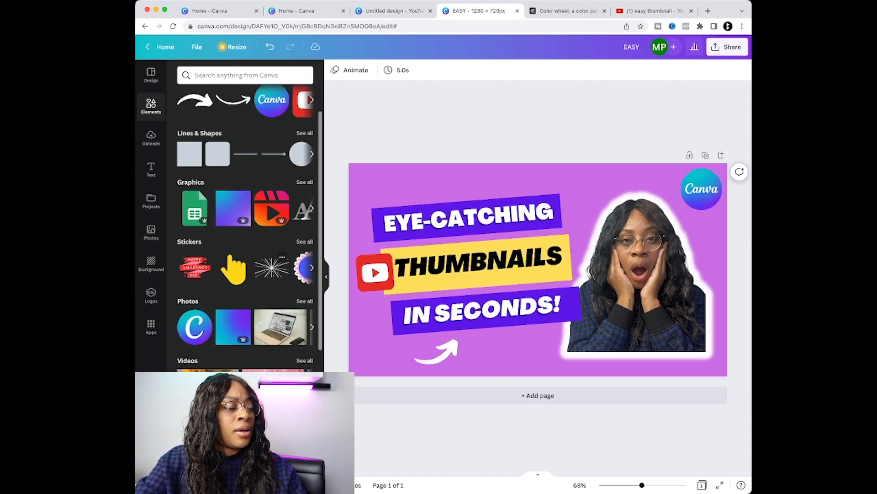
scroll(245, 229, down, 3)
scroll(245, 228, up, 1)
click(312, 225)
click(312, 225)
click(312, 225)
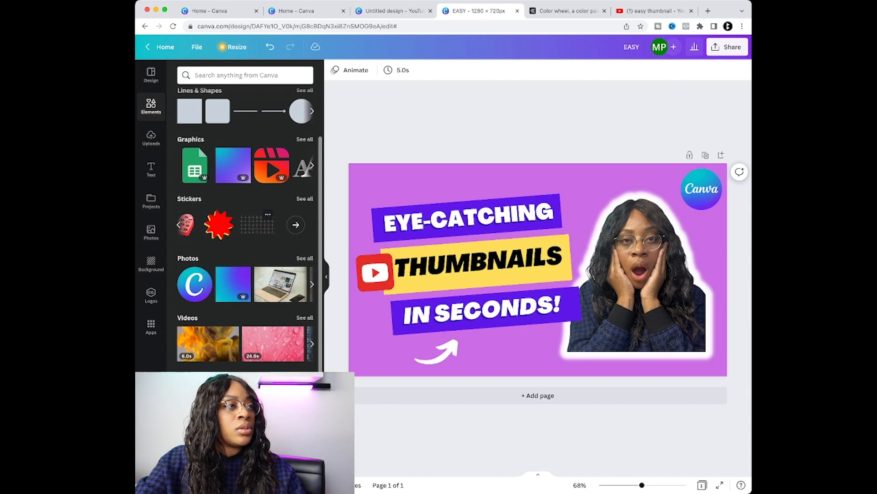
click(219, 224)
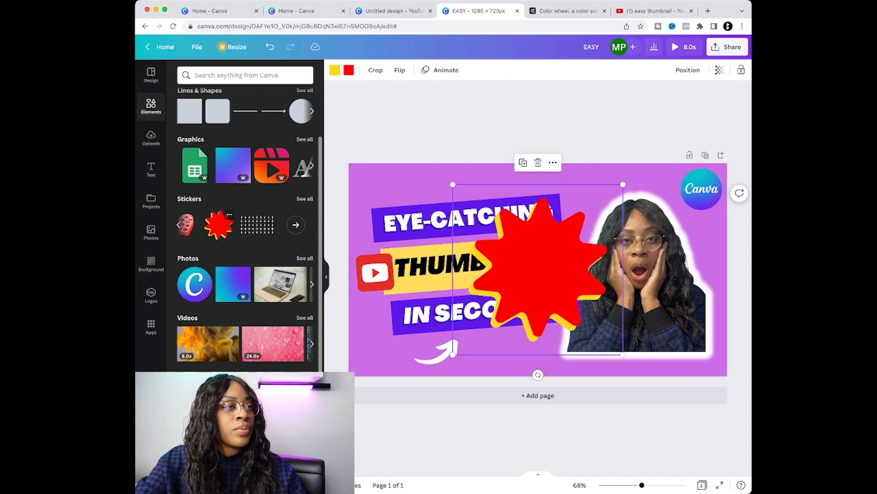
drag(571, 153, 604, 120)
drag(485, 240, 463, 269)
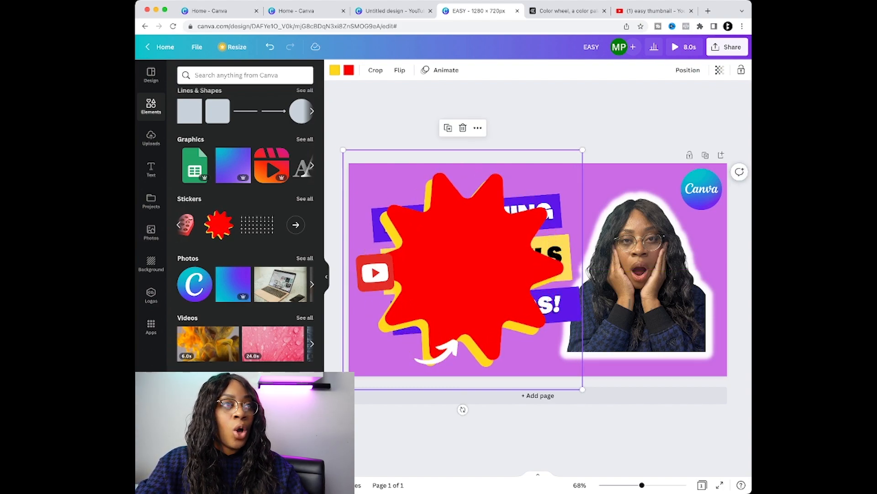
Send the starburst backward behind the text lines, and delete it from the thumbnail.
click(687, 70)
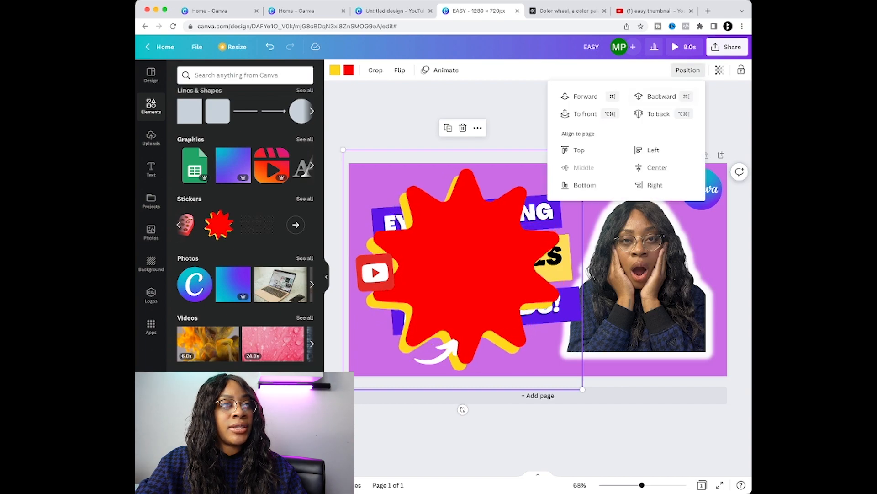
click(662, 96)
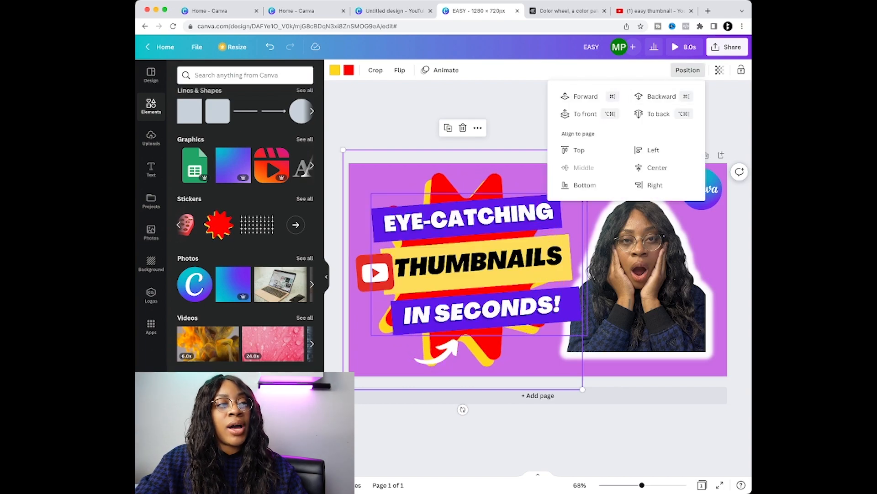
click(688, 69)
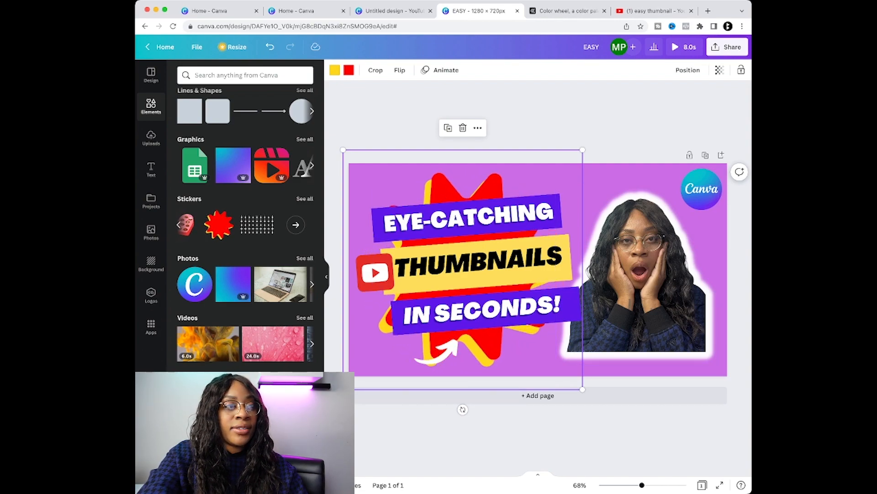
key(Delete)
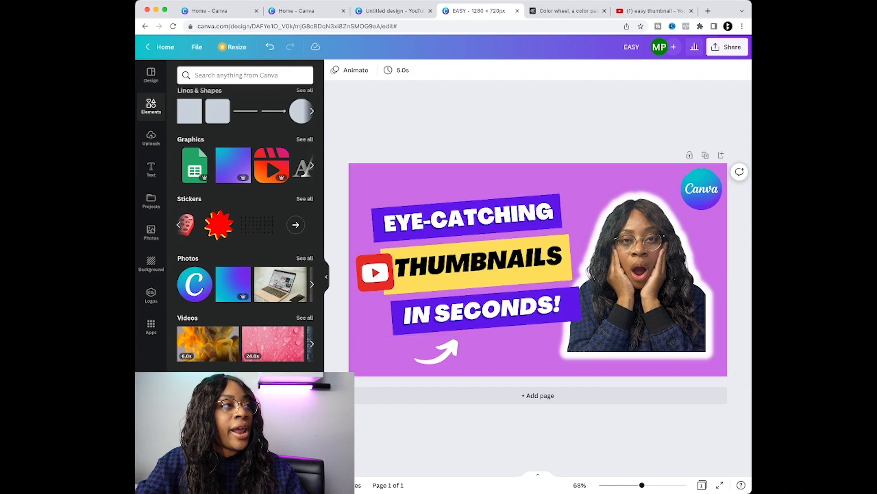
Search the elements library for "gold cartoon stars".
click(238, 74)
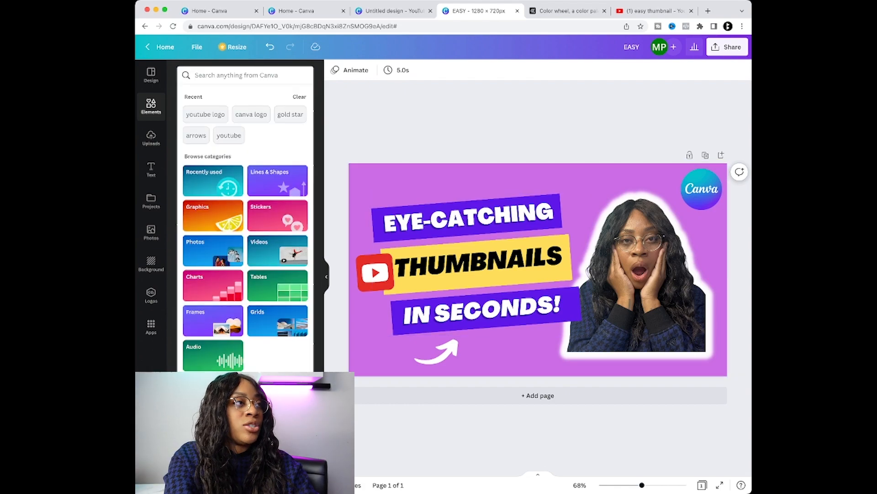
text(gold star)
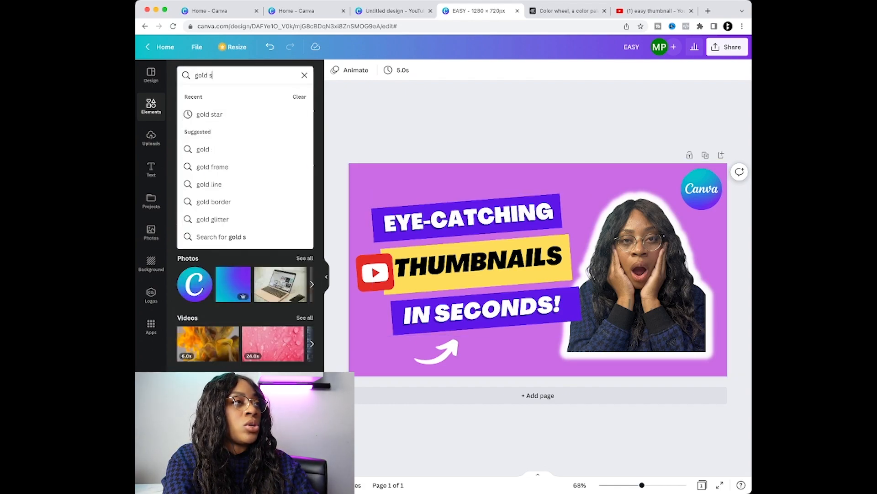
key(BackSpace)
key(BackSpace)
key(BackSpace)
key(BackSpace)
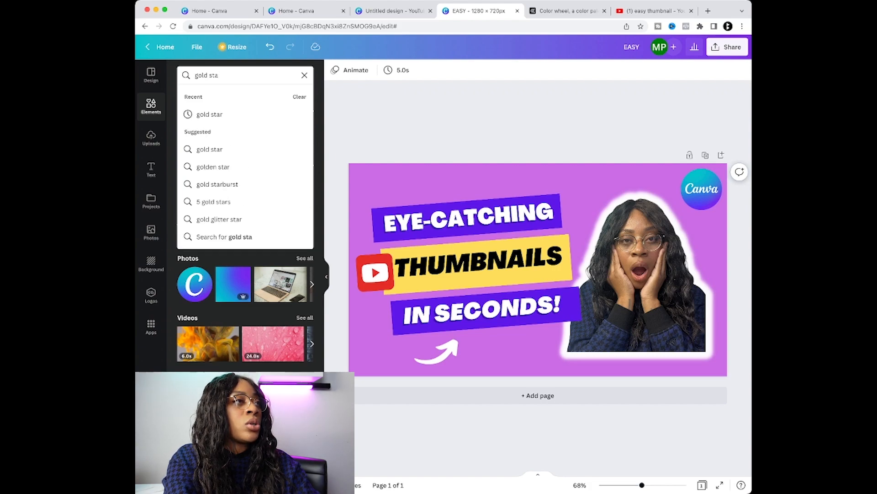
text(cartoon stars)
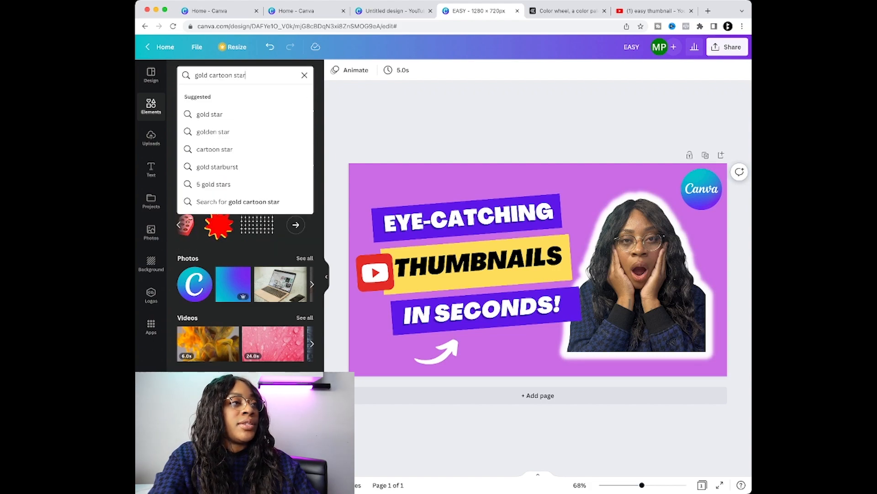
key(Return)
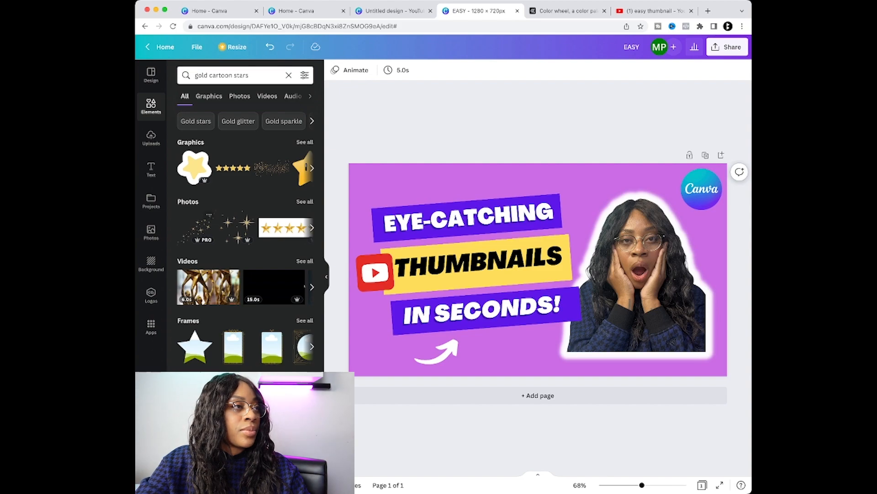
Add the graphic of three gold sparkle stars, shrink it and layer it behind the portrait near her head.
scroll(270, 168, right, 5)
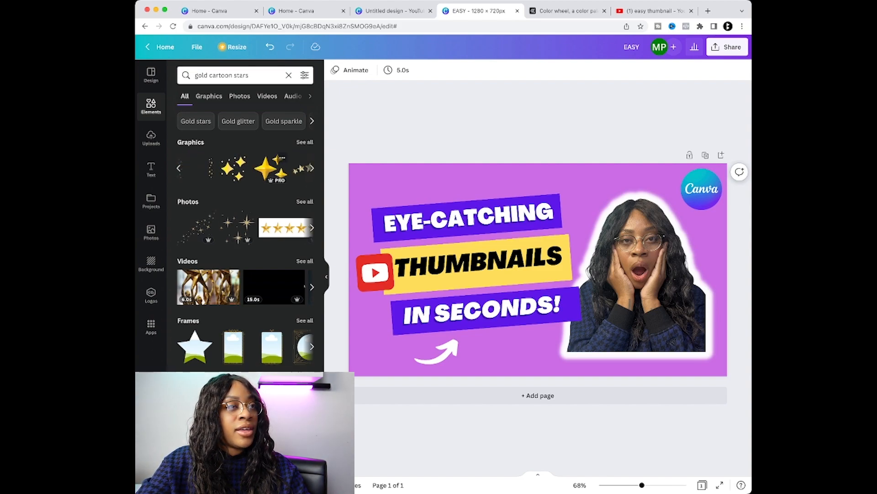
click(267, 169)
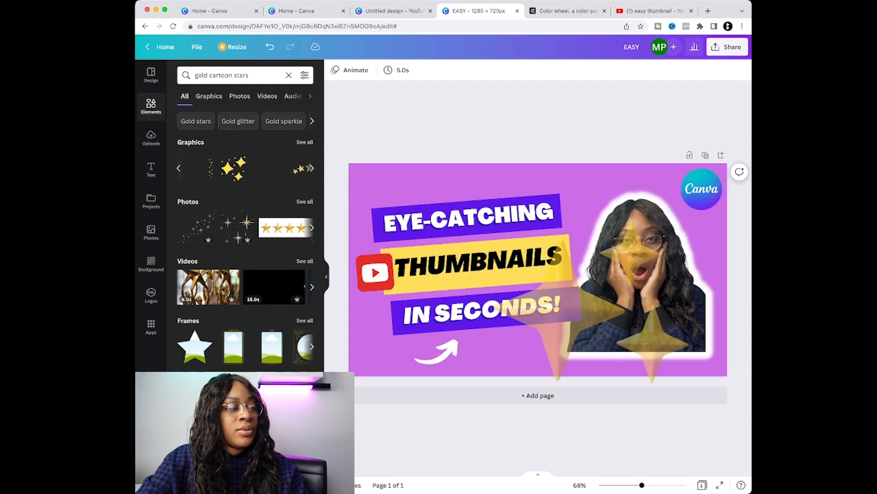
drag(438, 397, 574, 286)
drag(602, 257, 604, 204)
drag(645, 233, 605, 203)
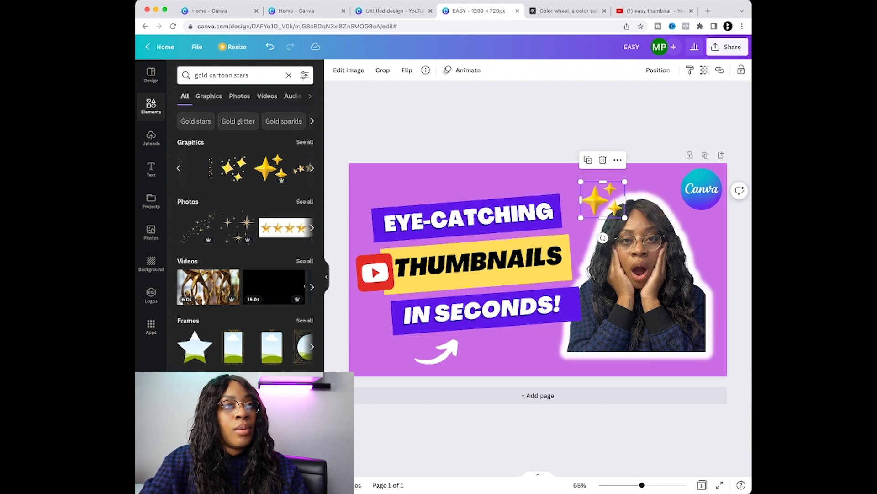
click(658, 70)
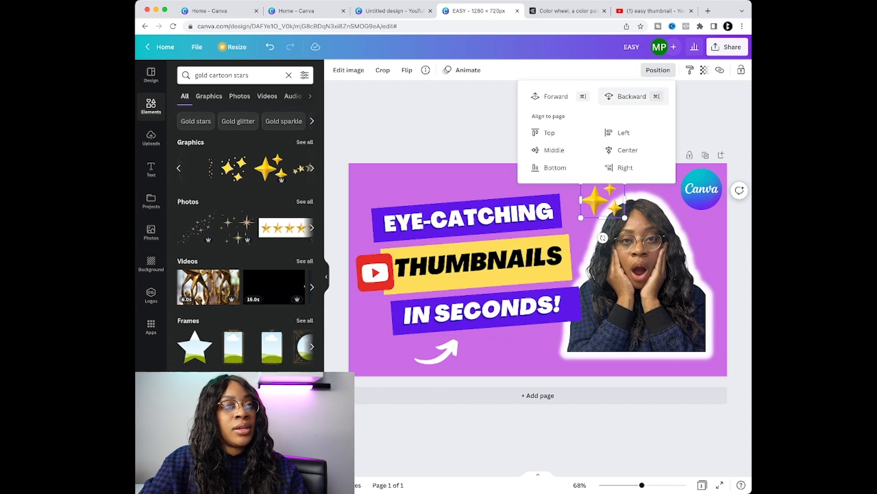
click(632, 96)
click(658, 70)
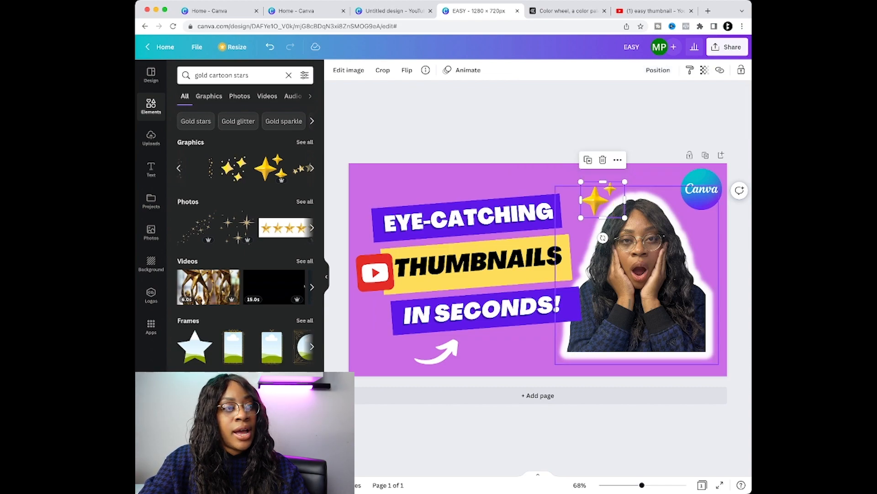
Surround the text lines with copies of the gold stars, and remove every star graphic from the thumbnail.
drag(604, 198, 534, 346)
key(super+z)
key(super+z)
click(486, 136)
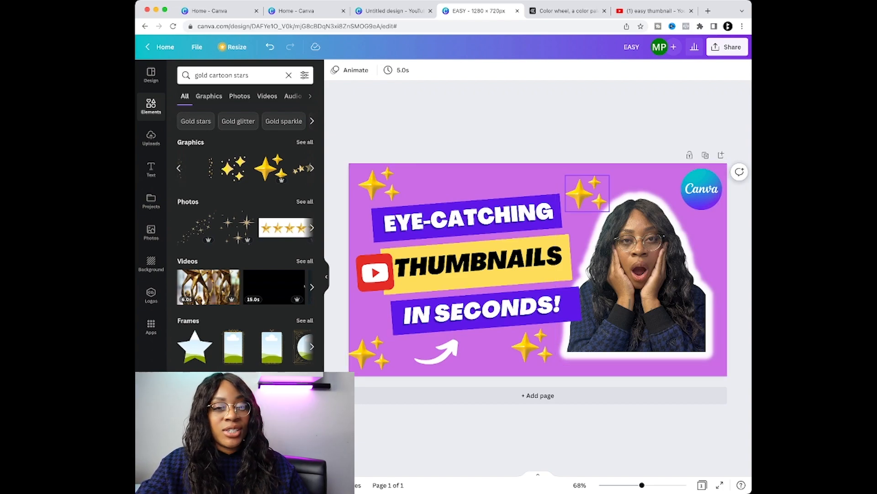
click(587, 191)
key(Delete)
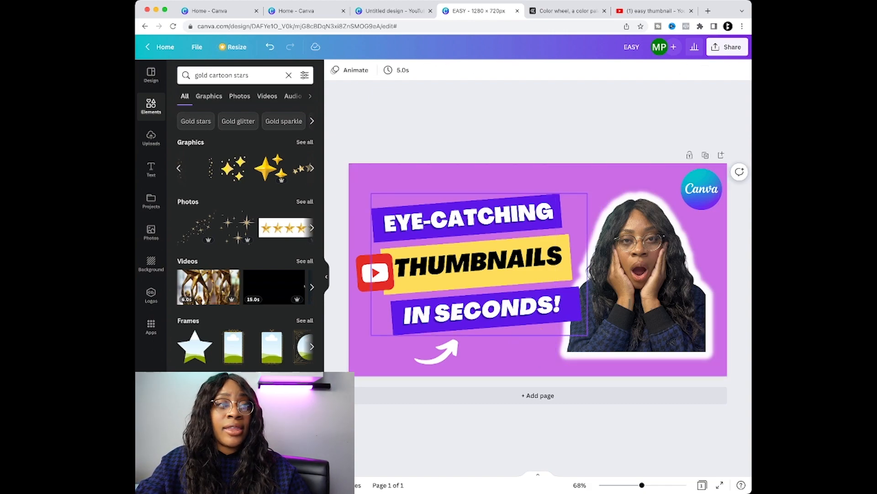